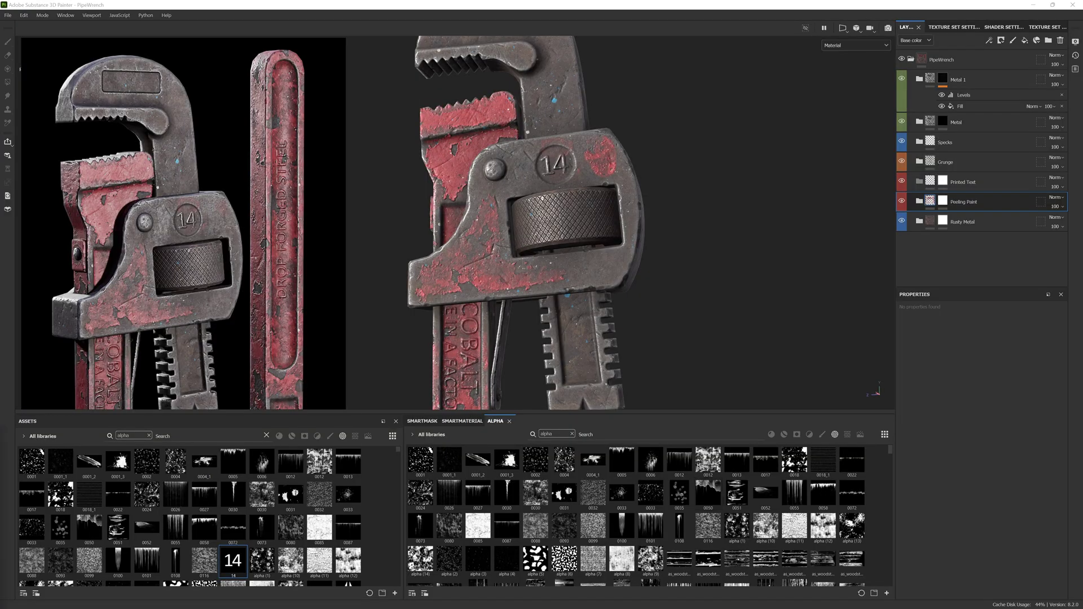
- Add a fill layer named Text with a black mask inside the Printed Text folder
key(1)
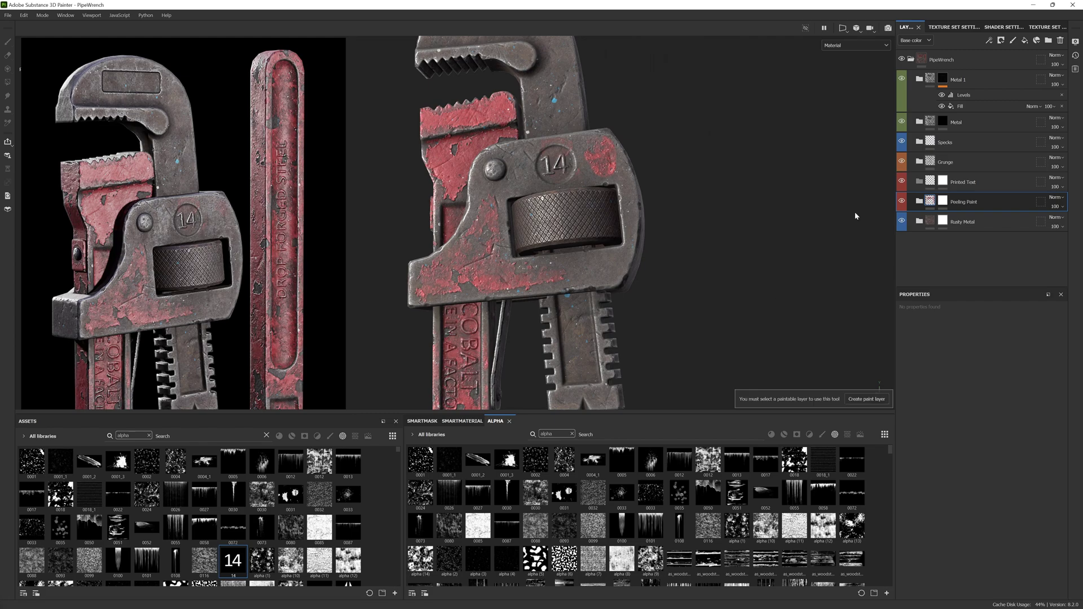
click(962, 182)
alt+drag(761, 253, 681, 248)
mouse_move(681, 248)
alt+middle_down()
mouse_move(720, 281)
mouse_move(764, 294)
mouse_move(732, 290)
alt+middle_up()
alt+drag(732, 290, 631, 302)
scroll(625, 279, up, 1)
alt+middle_drag(632, 302, 623, 275)
ctrl+right_drag(622, 274, 637, 275)
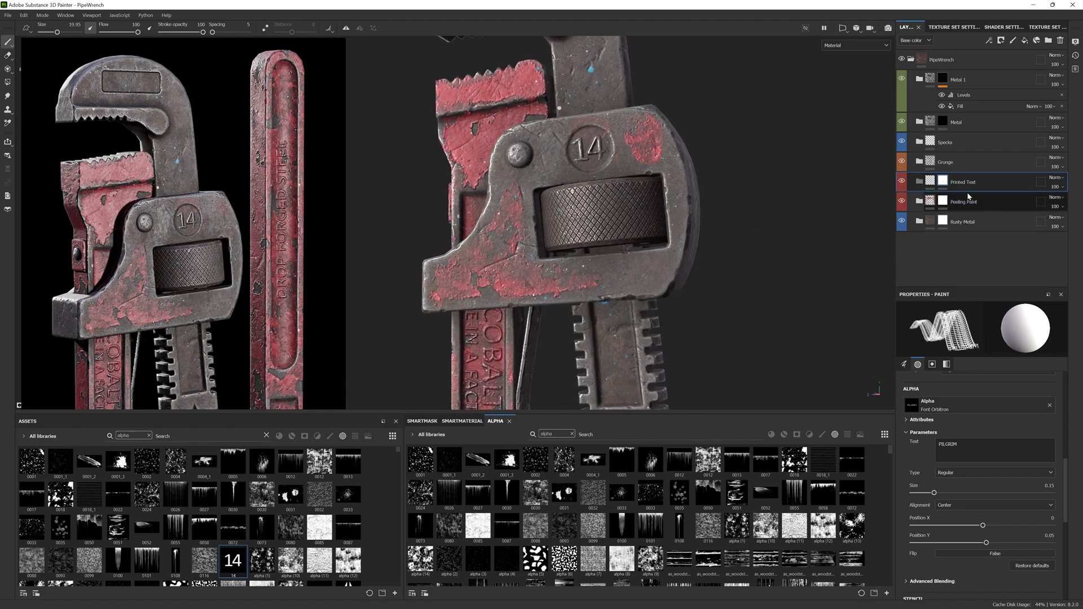
click(1024, 40)
double_click(949, 202)
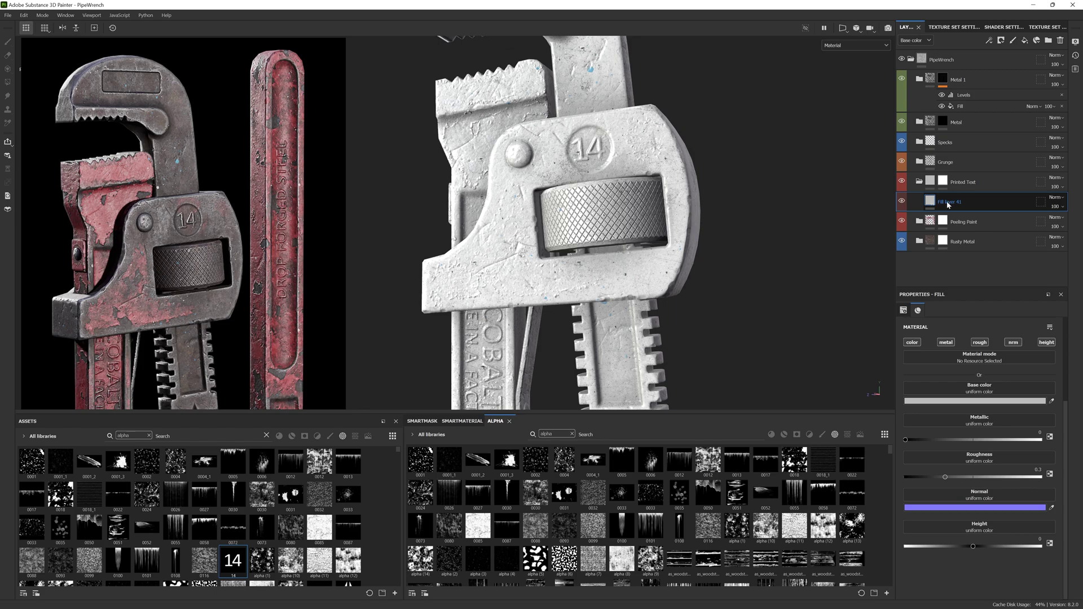
right_click(948, 203)
click(951, 219)
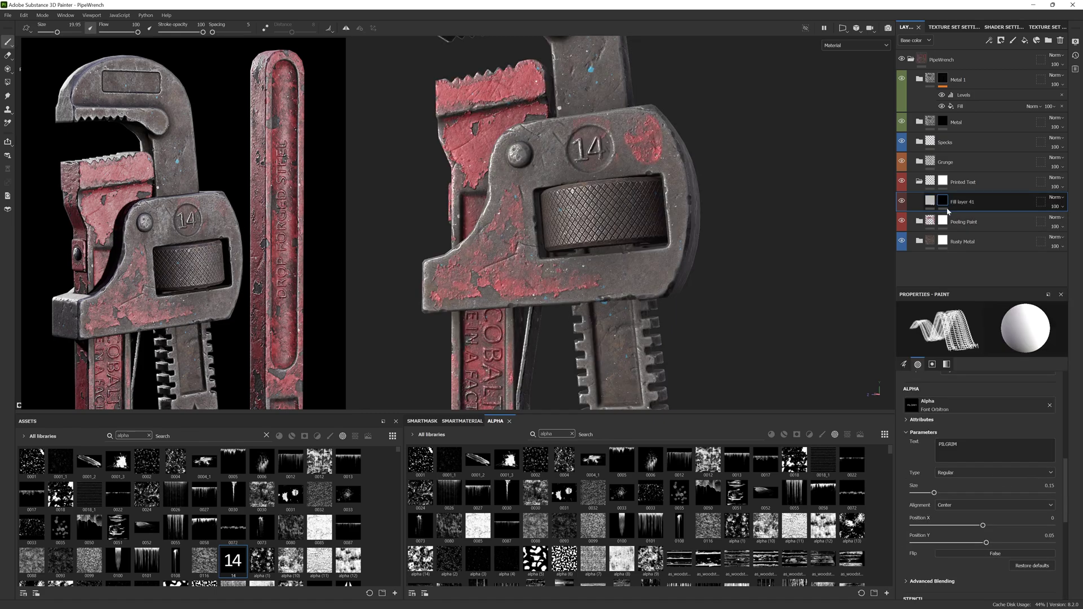
- Add a paint effect named Paint Here to the Text layer's mask, with an anchor point named Text Anchor above it
right_click(944, 203)
click(946, 343)
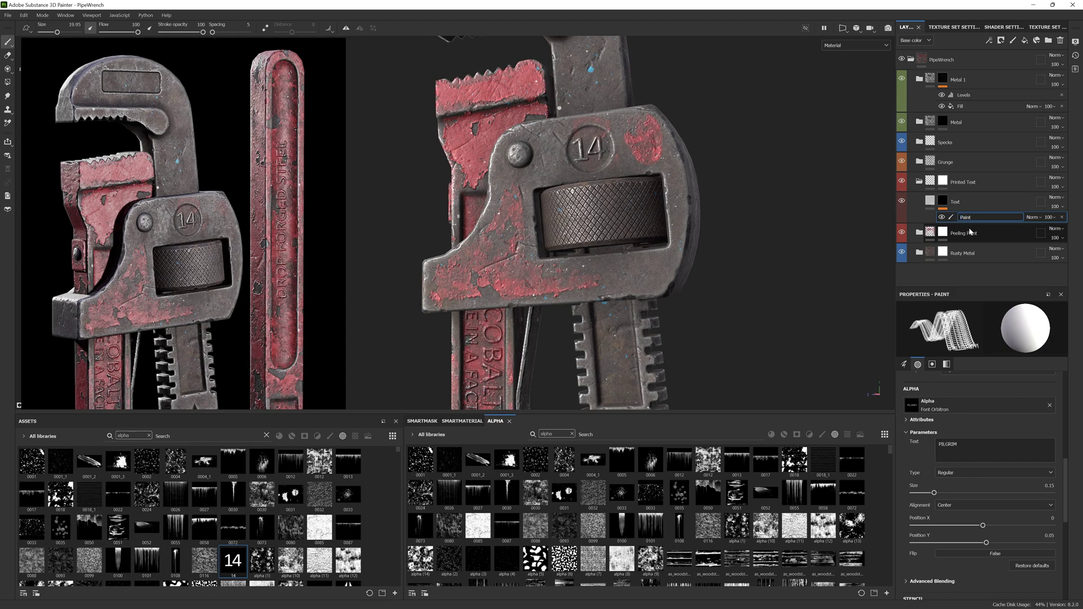
right_click(968, 218)
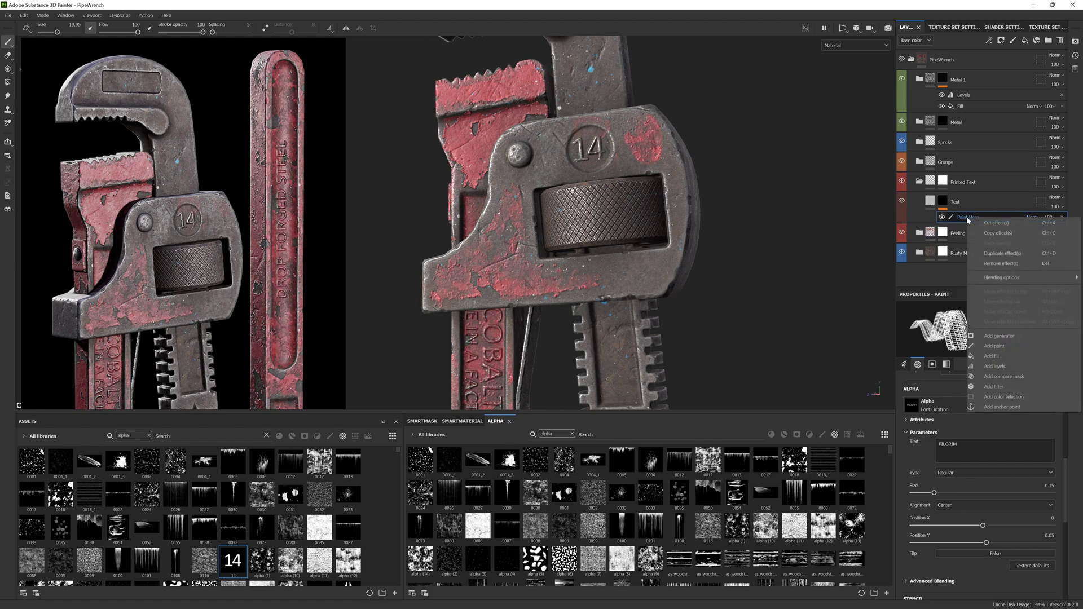
click(1014, 407)
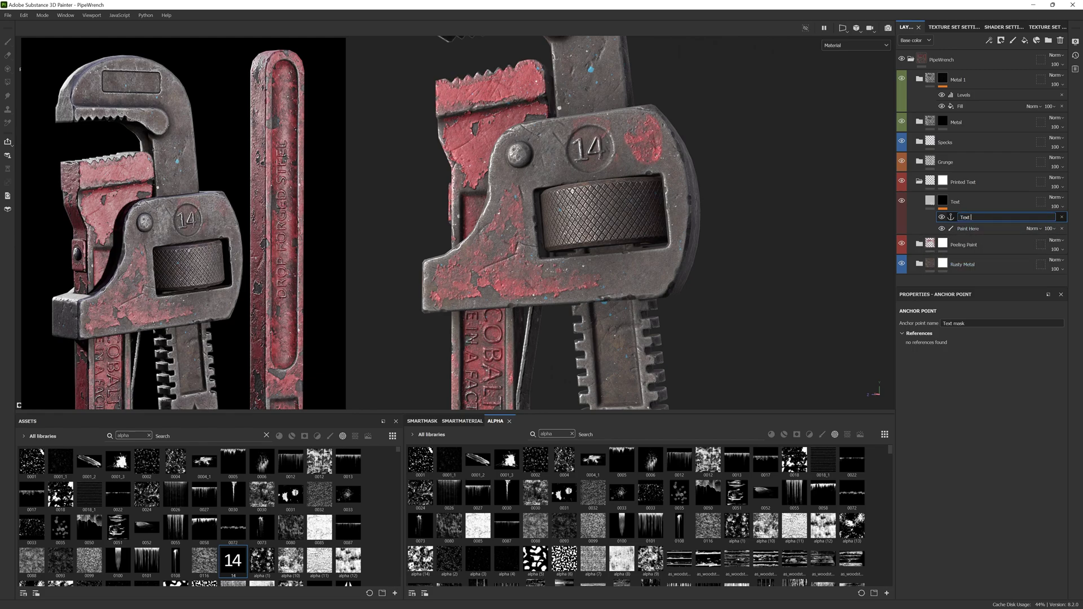
text(Text Anchor)
key(Return)
- Stamp the PILGRIM text alpha through the Paint Here effect onto the metal plate just below the knurled wheel, at brush size about 27
click(968, 228)
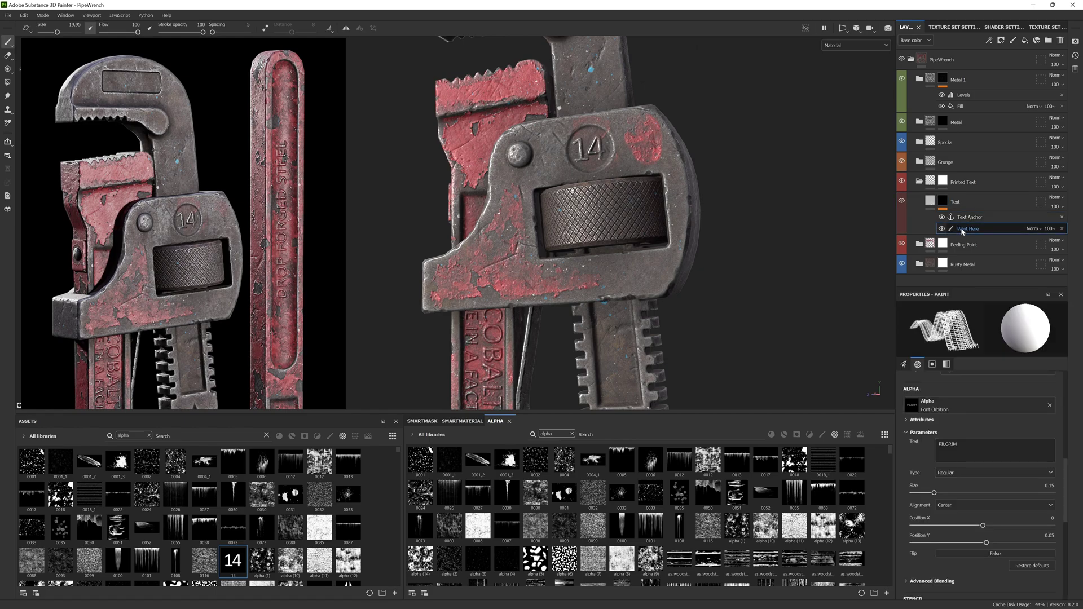
ctrl+right_drag(618, 276, 621, 277)
right_click(610, 277)
click(609, 277)
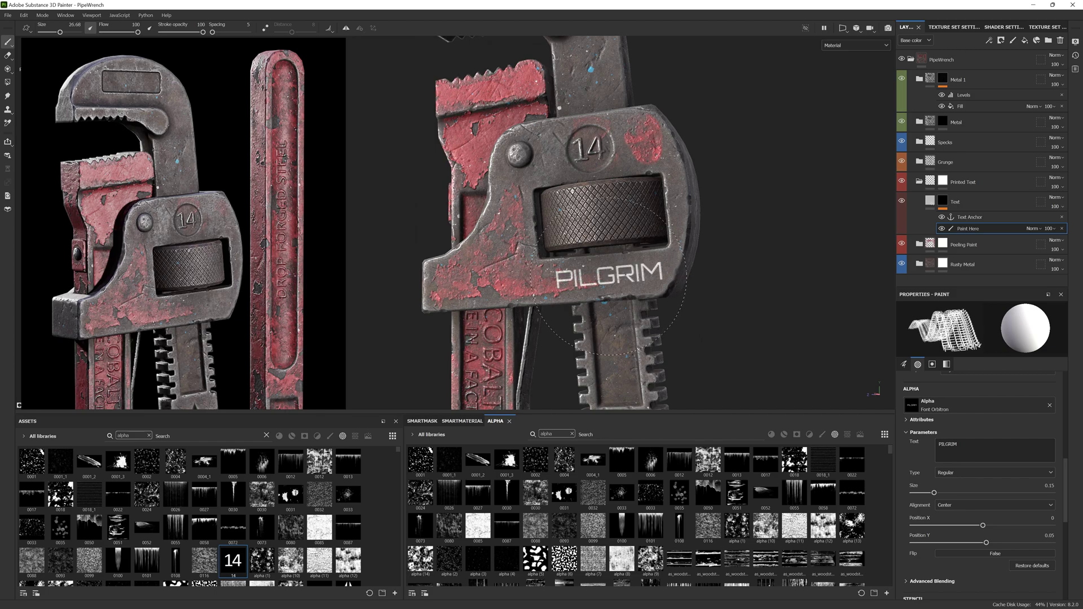
scroll(638, 301, up, 3)
- Turn off the normal and height channels of the Text fill layer, keeping roughness enabled
click(931, 202)
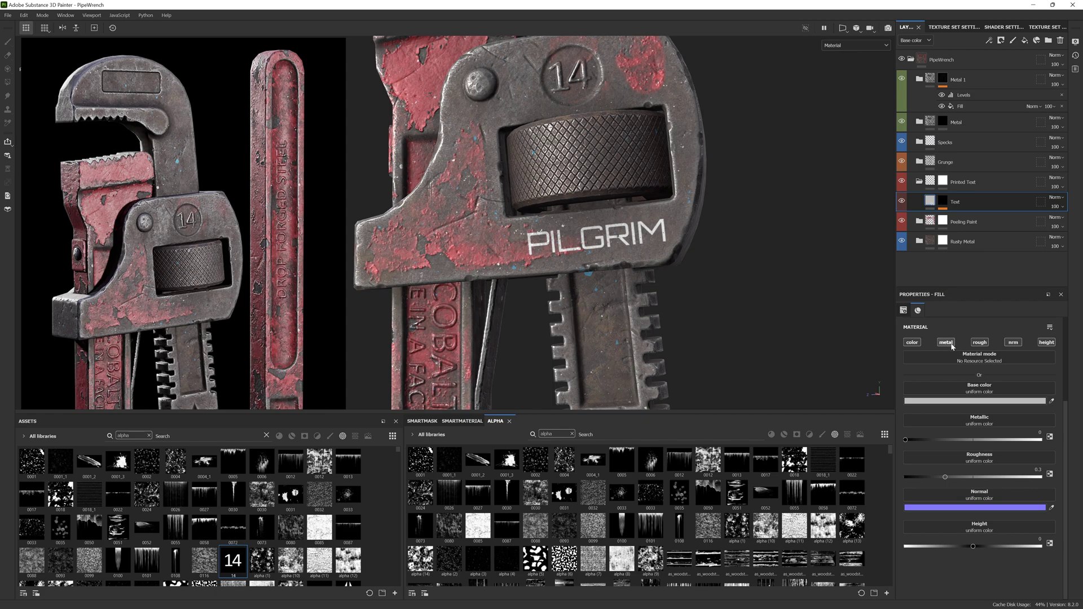
click(979, 343)
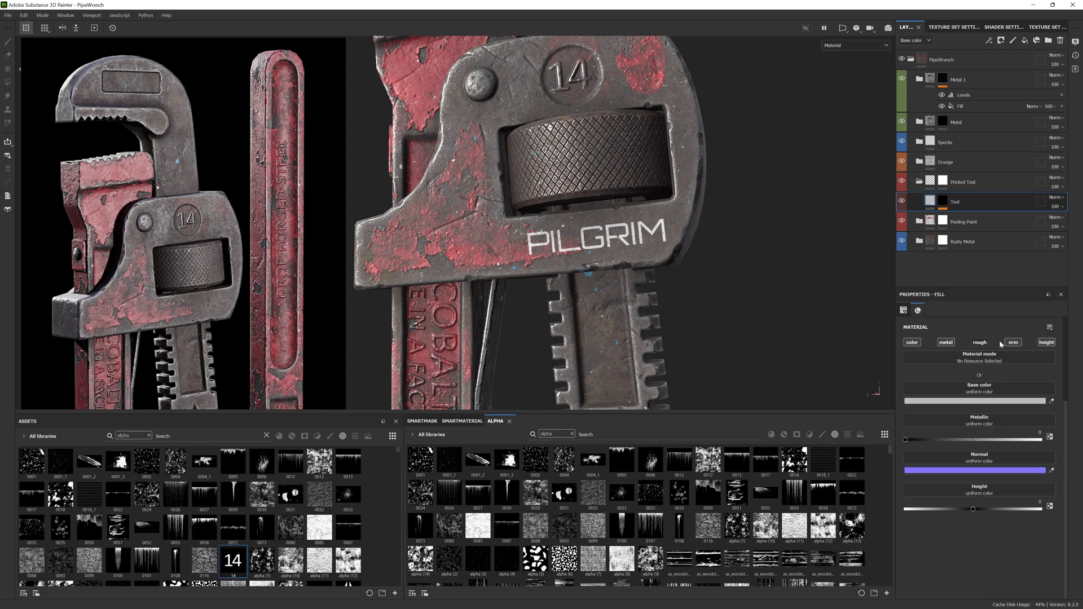
click(1013, 343)
click(1047, 343)
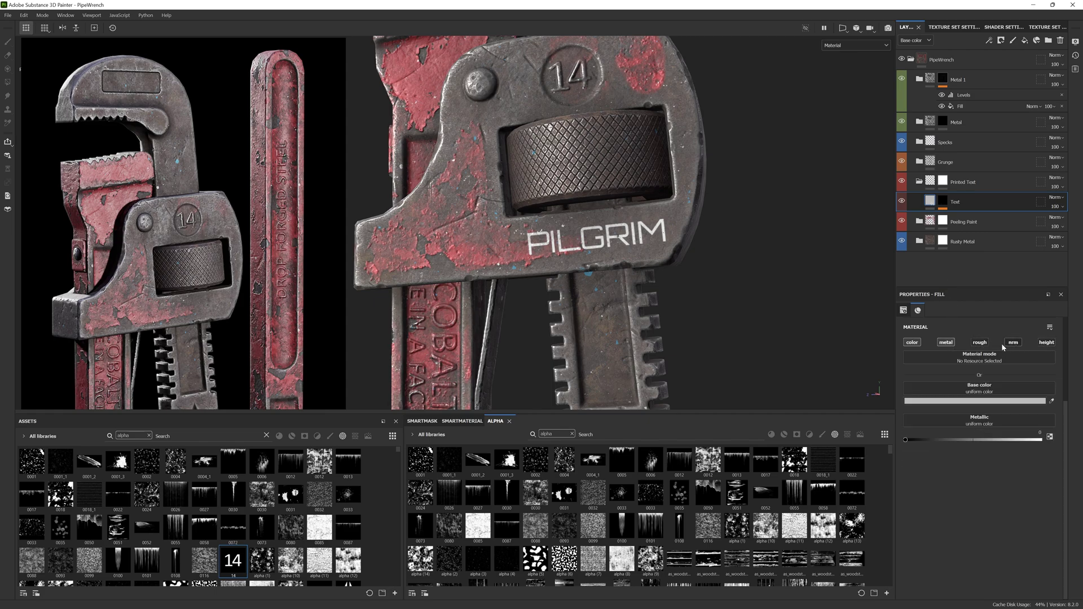
click(980, 342)
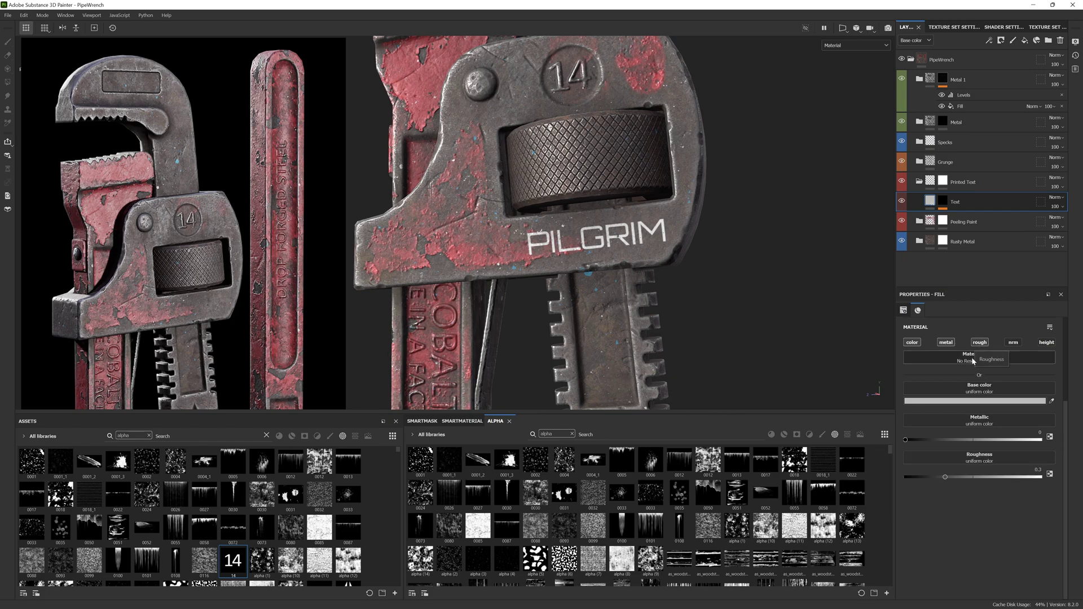
- Give the Text fill a dark 1F1F1F base color and roughness about 0.82, with its metallic channel turned off
click(974, 401)
click(884, 546)
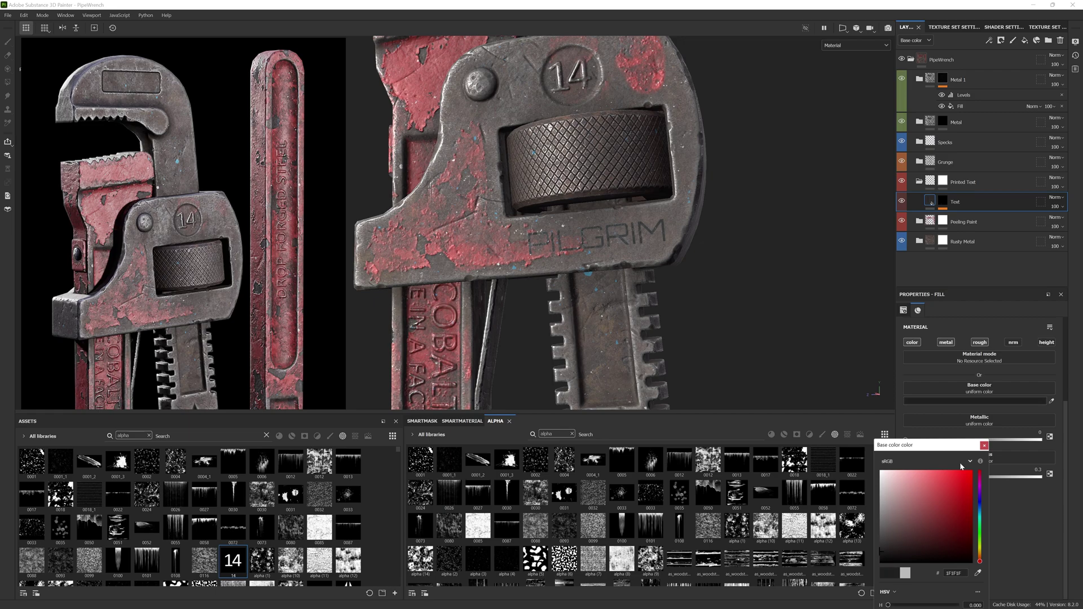
click(985, 446)
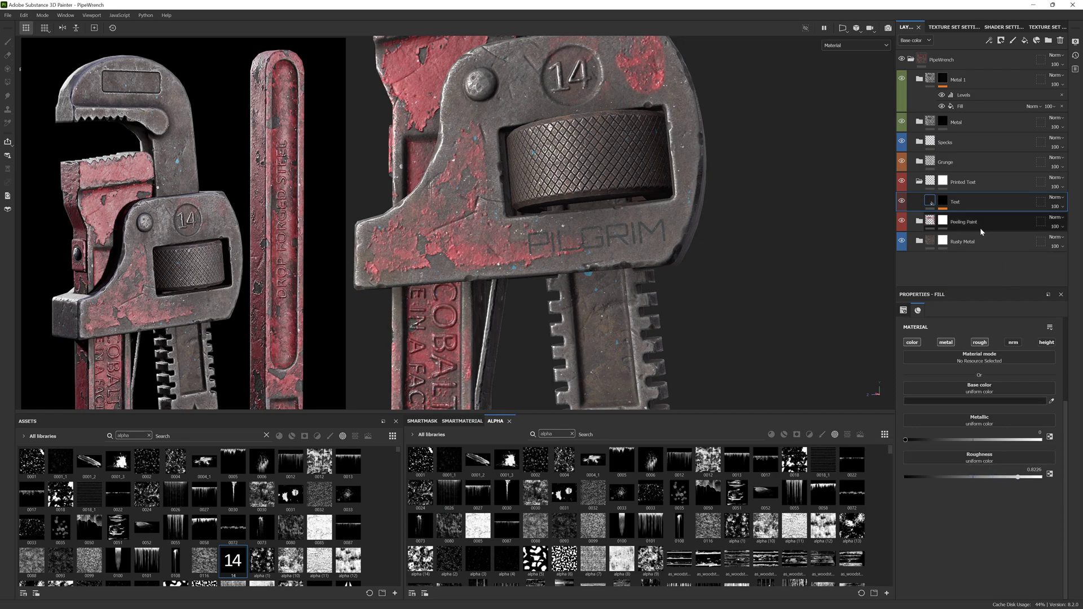
click(946, 342)
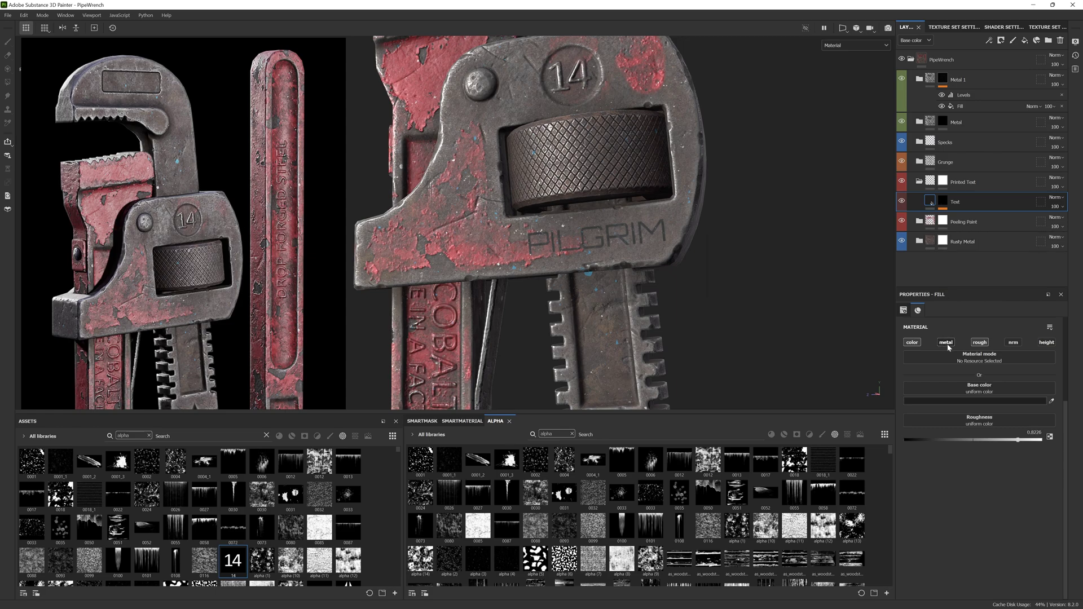
- Add a Blur filter with a low intensity between Paint Here and Text Anchor in the Text layer's mask
click(946, 202)
right_click(976, 229)
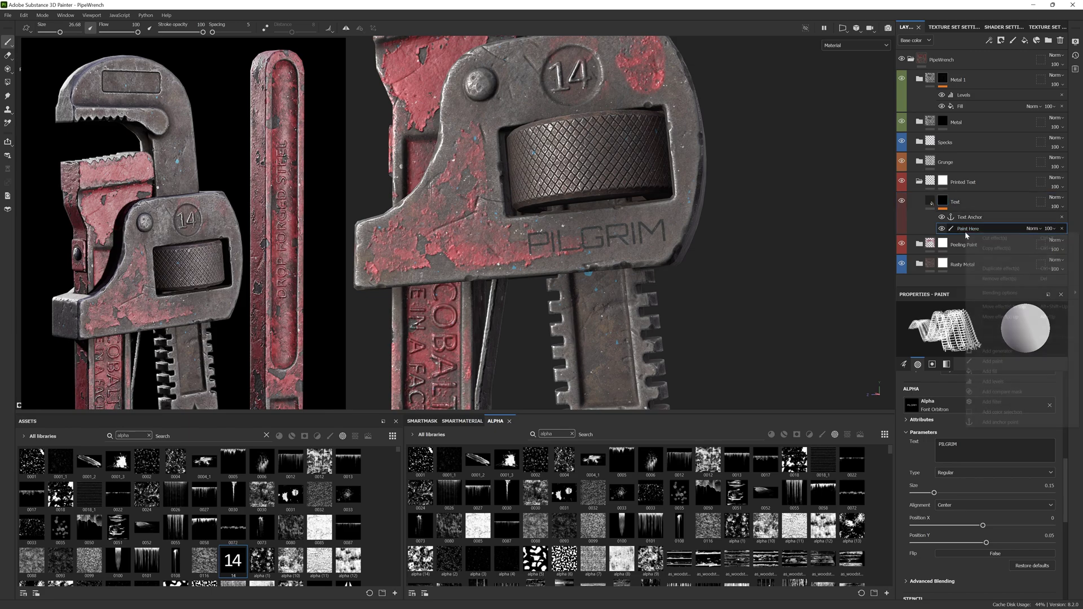
click(1000, 402)
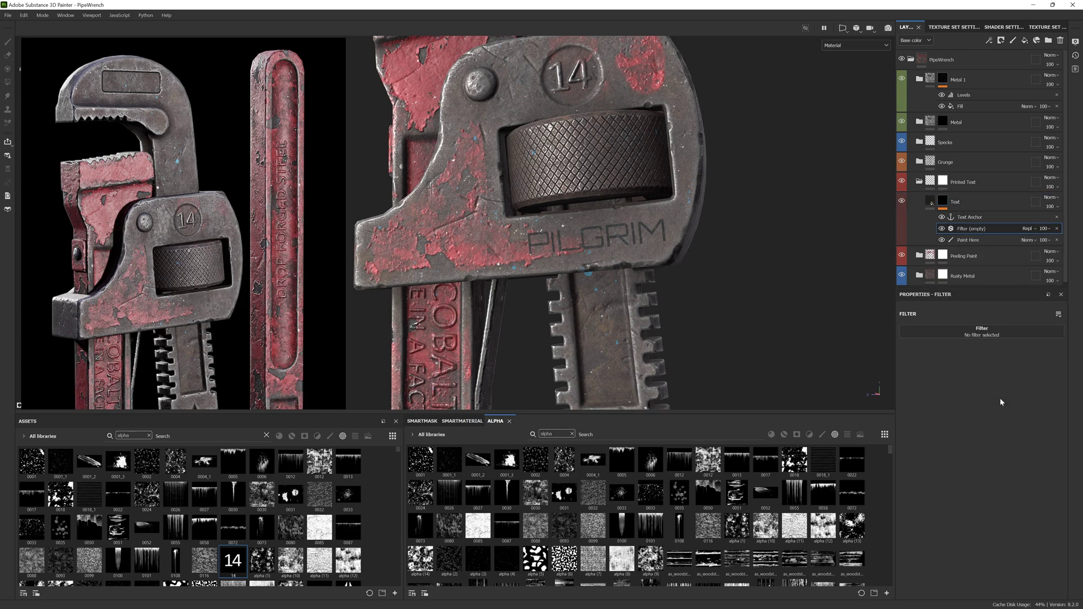
click(993, 332)
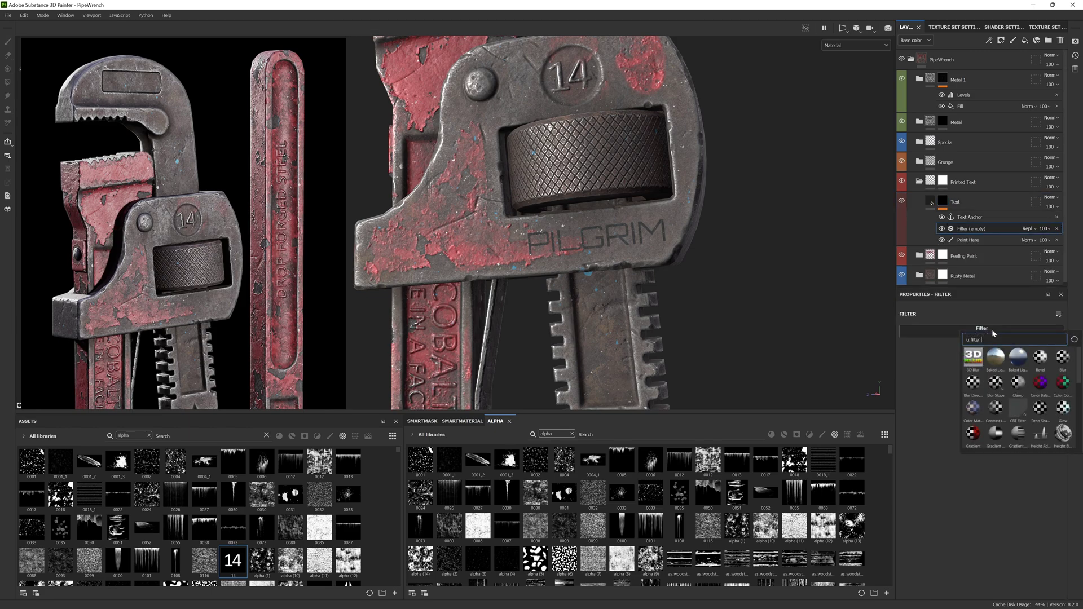
click(1063, 359)
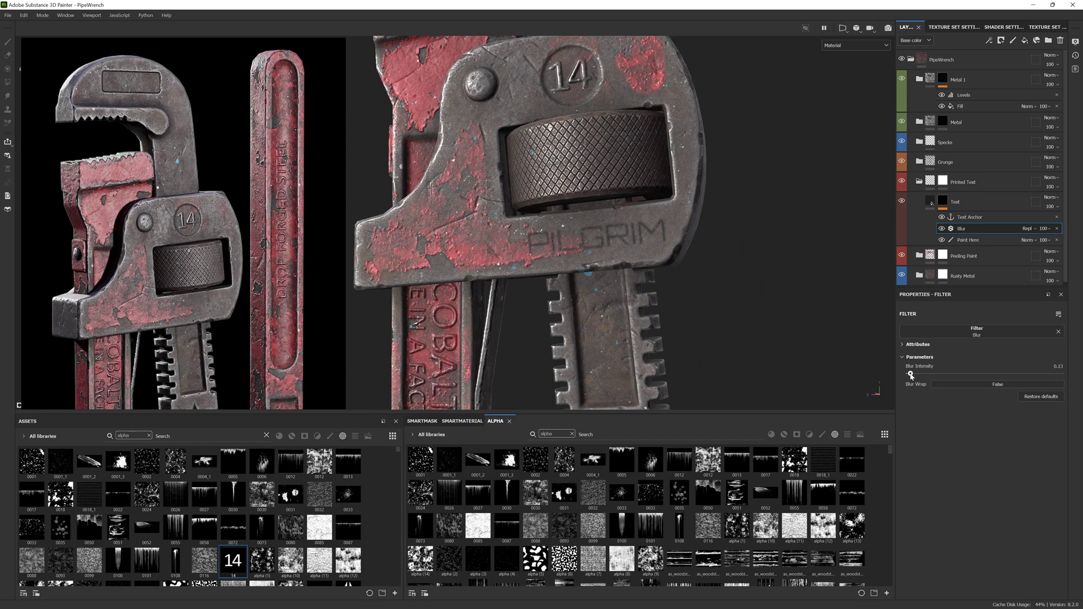
- Add a fill layer named Height with a black mask above the Text layer
click(971, 202)
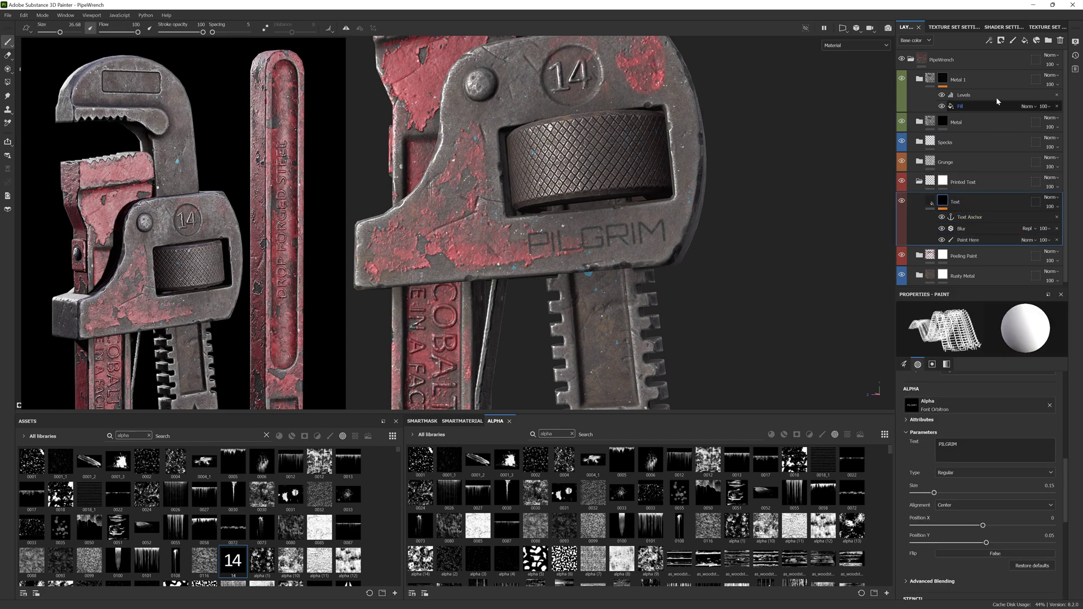
click(1025, 40)
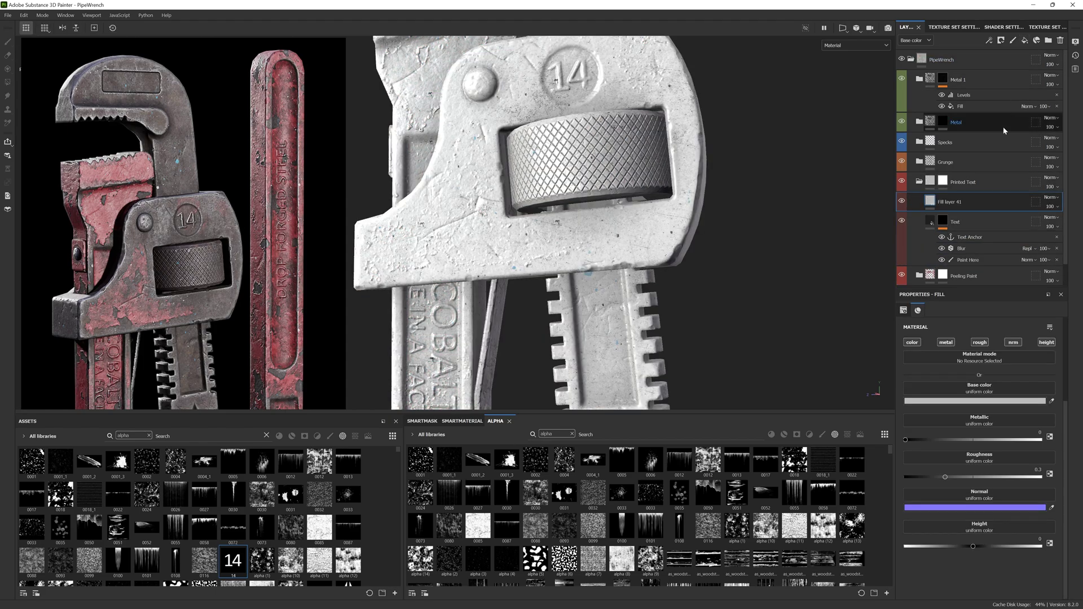
text(Height)
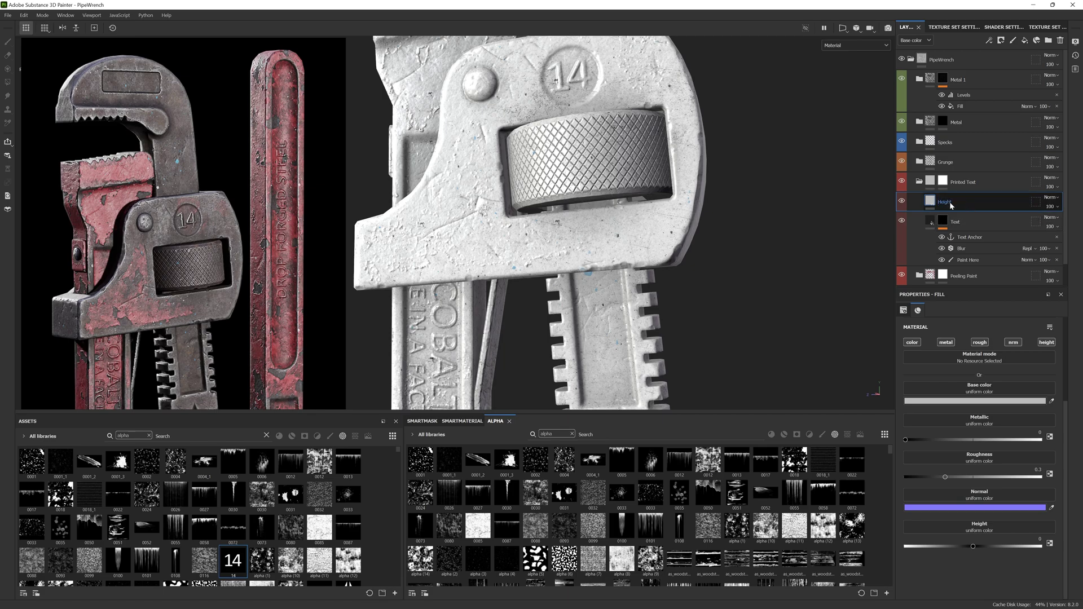
right_click(950, 201)
click(976, 218)
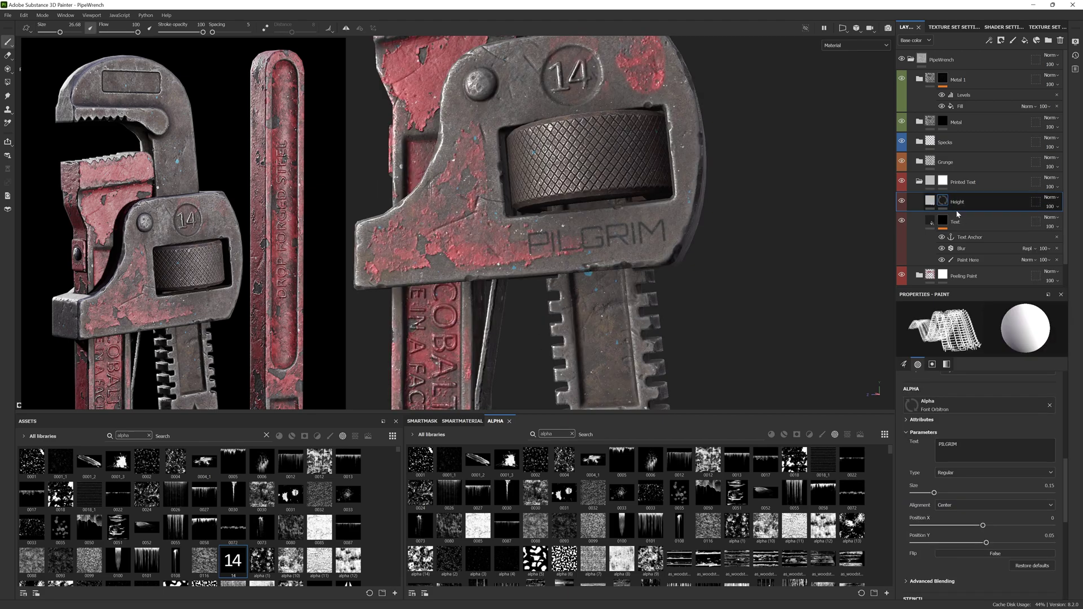
right_click(947, 203)
- Limit the Height fill layer to the height channel only, disabling color, metallic, roughness and normal
click(929, 201)
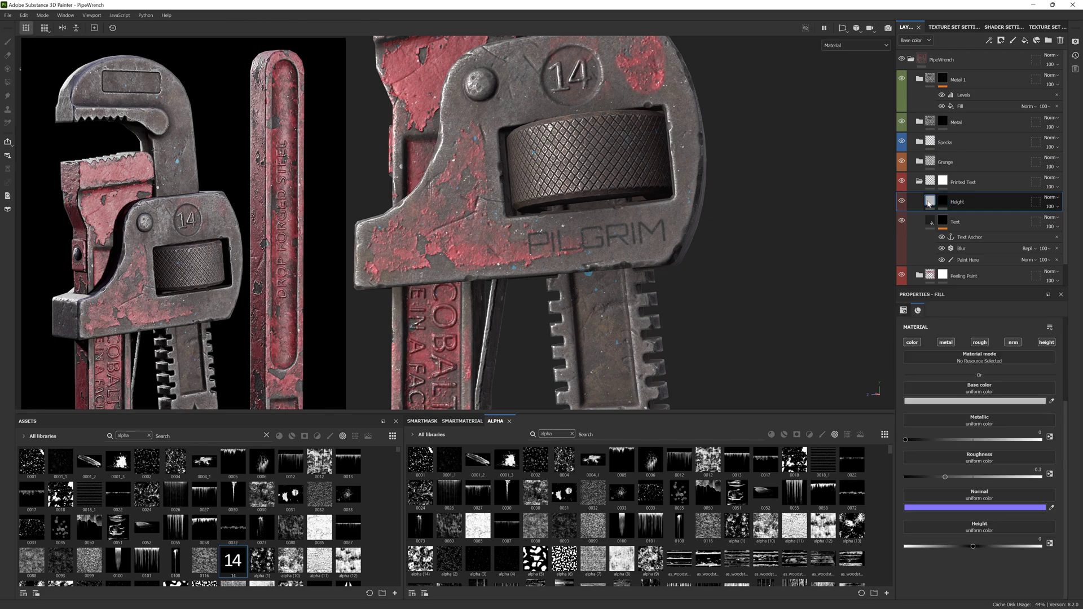
scroll(985, 345, down, 2)
click(1014, 343)
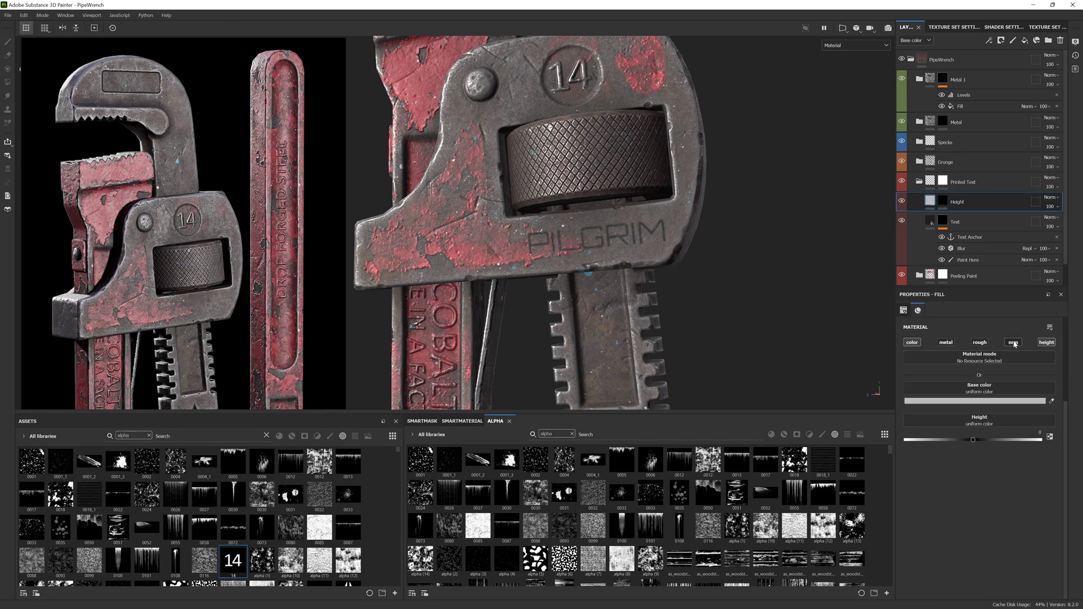
click(919, 341)
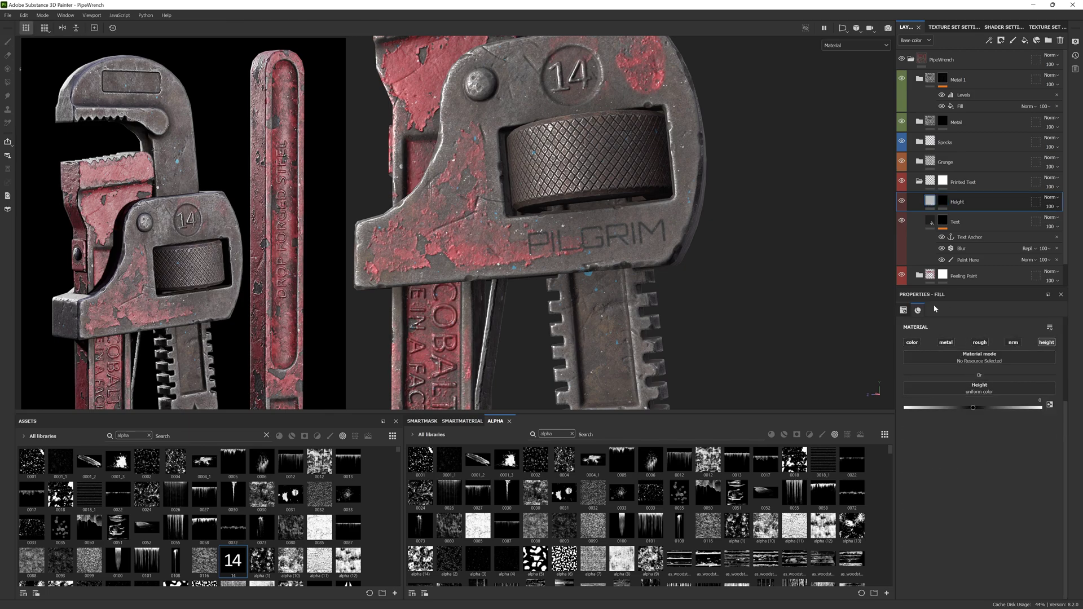
- Add a fill effect named Text Anchor Ref to the Height layer's mask and link its grayscale to the Text Anchor anchor point
right_click(946, 199)
click(990, 491)
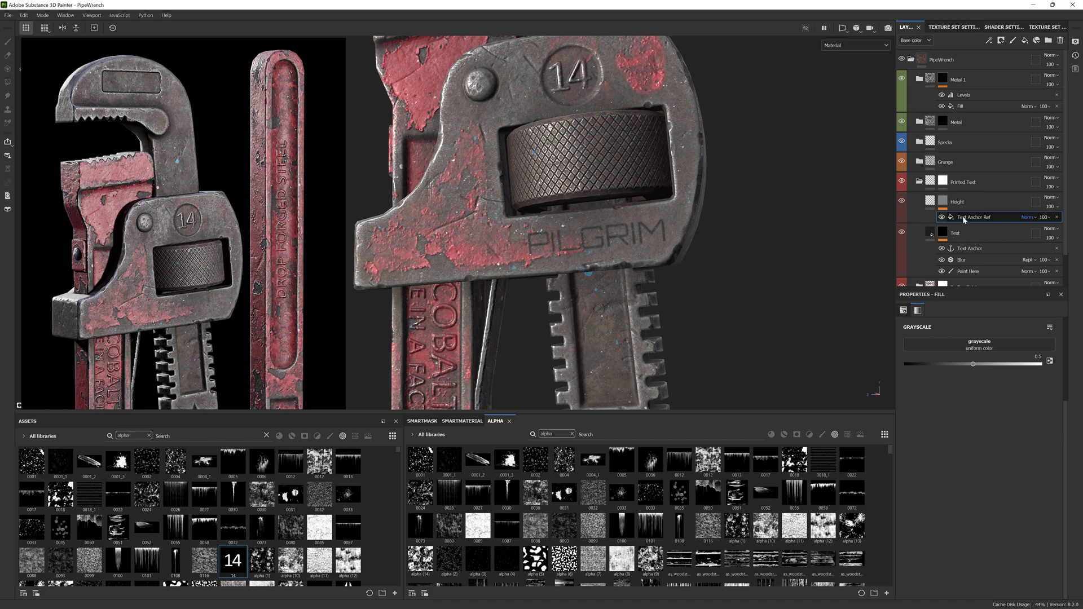
key(Return)
click(999, 345)
click(1003, 353)
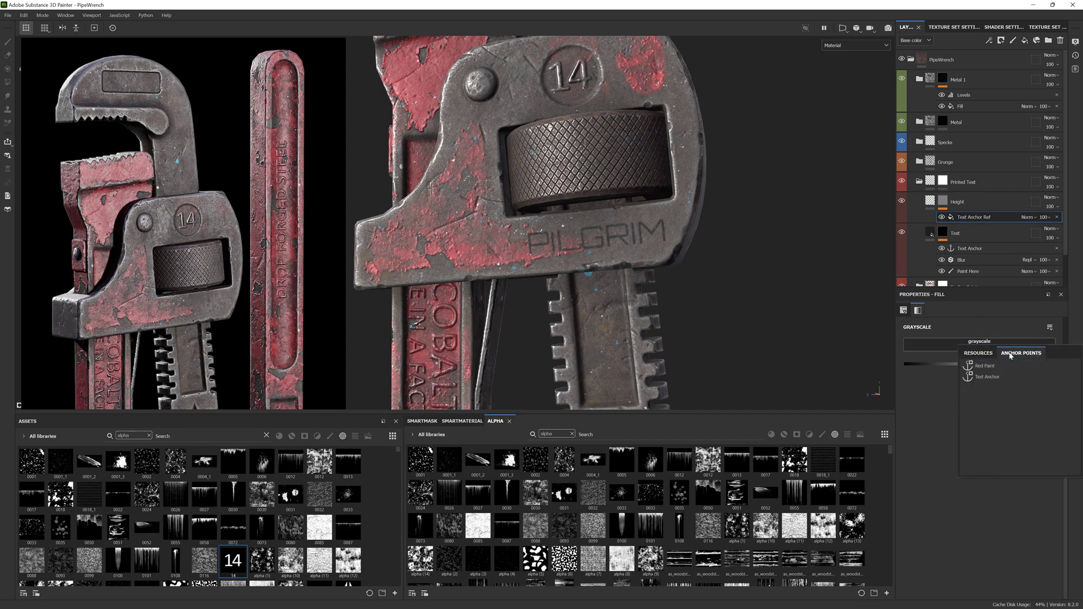
click(987, 377)
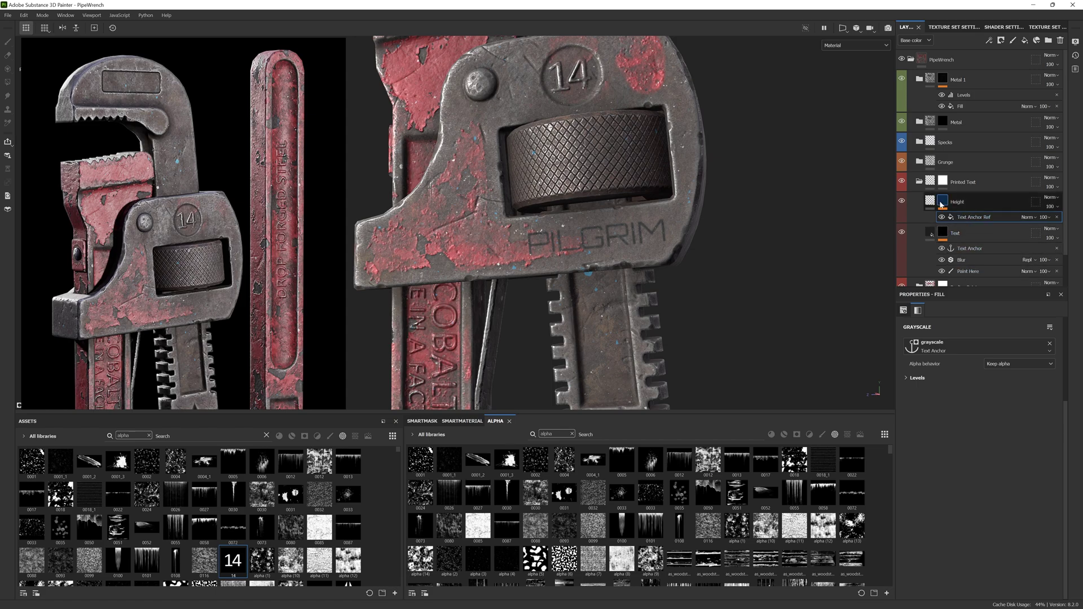
- Lower the Height fill layer's height value to about -0.08 to recess the PILGRIM lettering
click(930, 202)
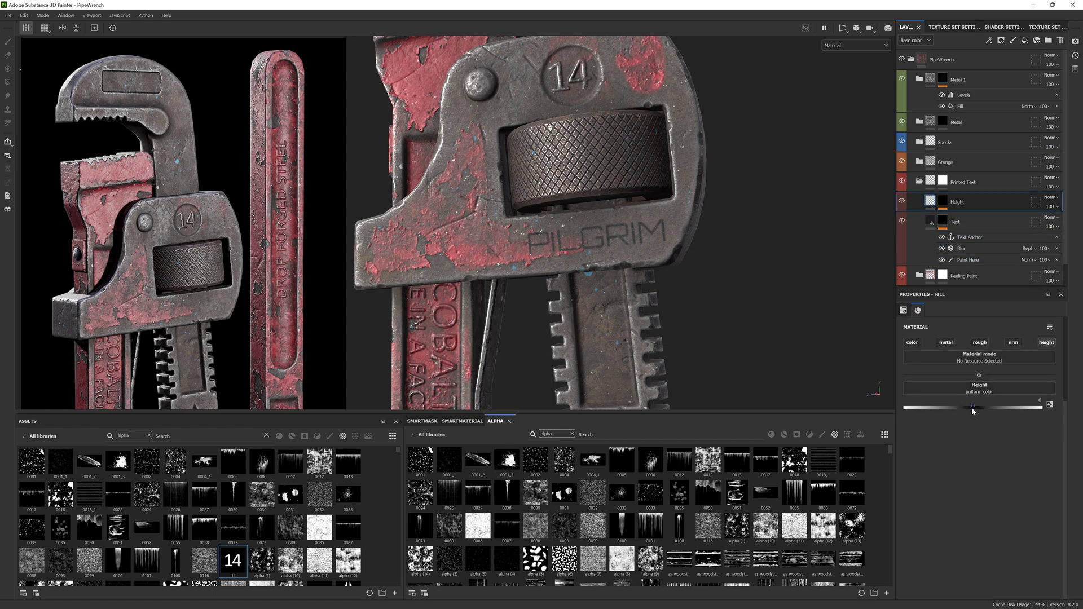
drag(972, 407, 970, 408)
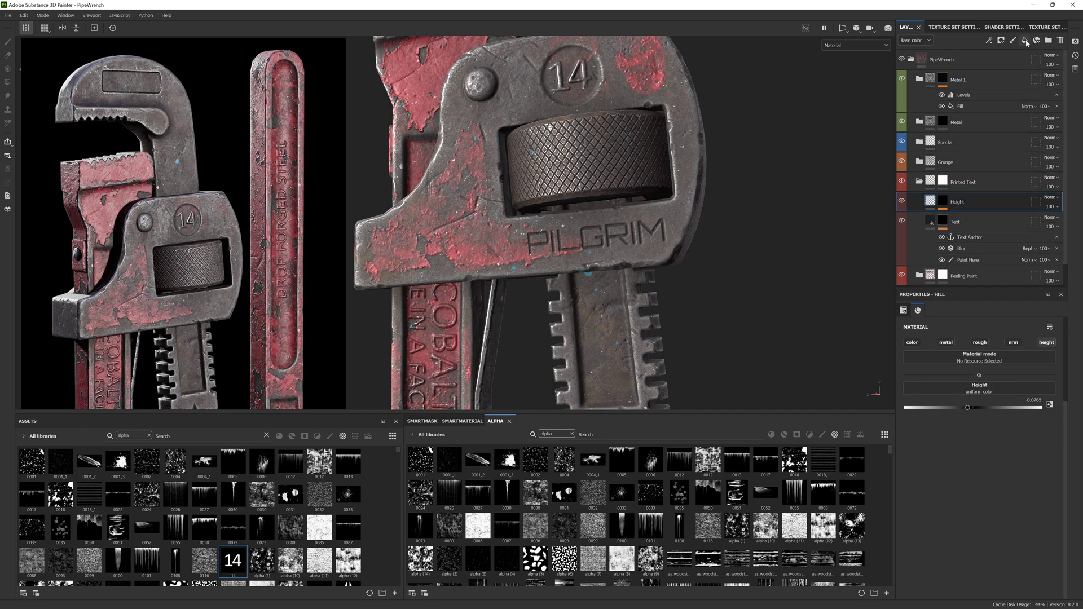
- Add a fill layer named Text Scratch Detail above the Height layer in the Printed Text folder
click(1025, 41)
click(902, 202)
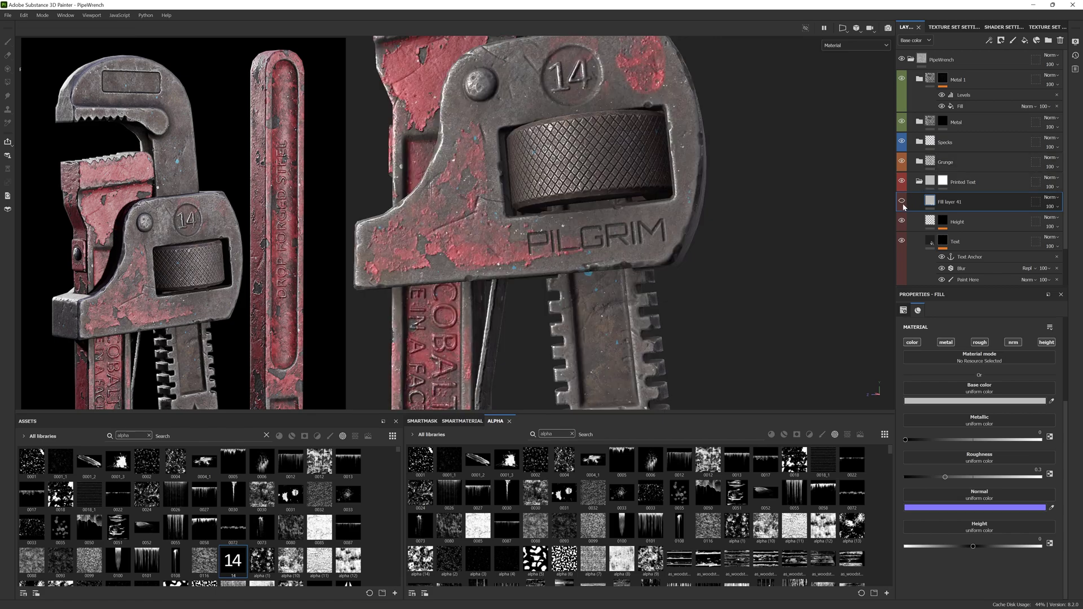
alt+drag(586, 240, 490, 273)
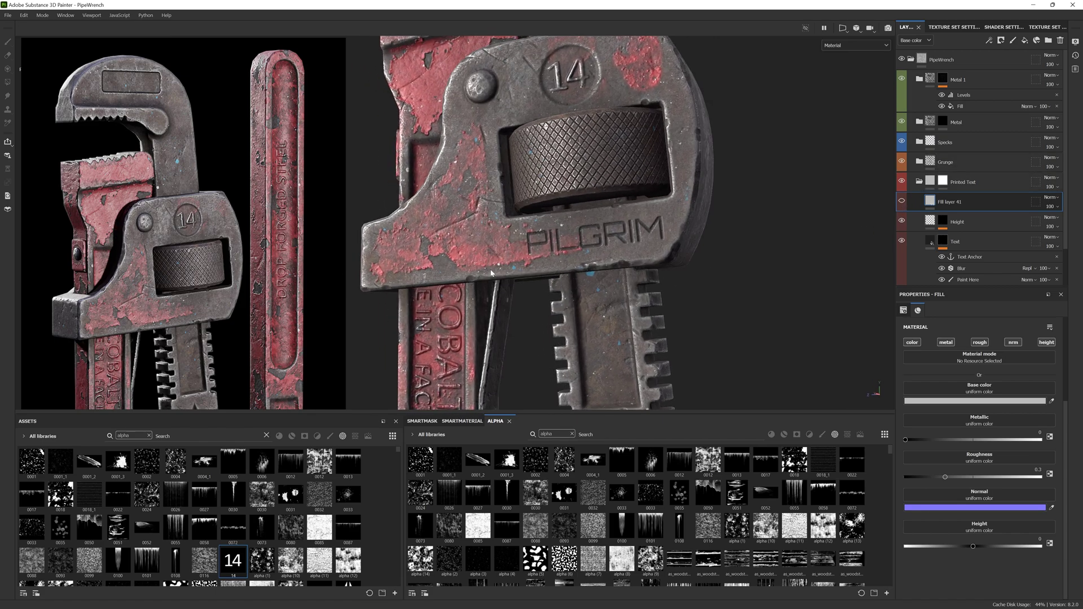
double_click(941, 202)
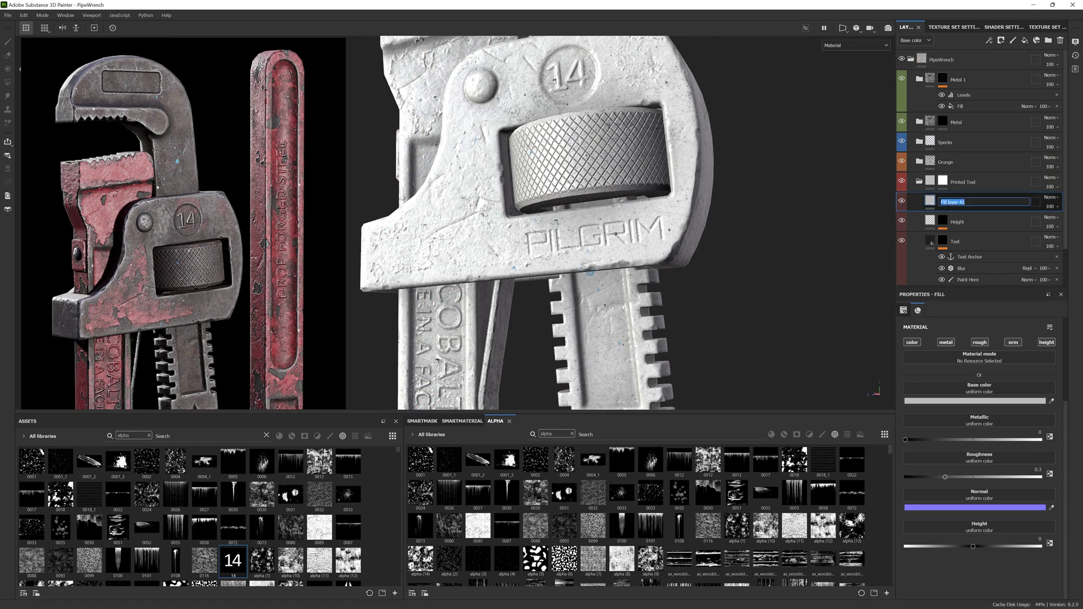
text(Text Scratch Detail)
key(Return)
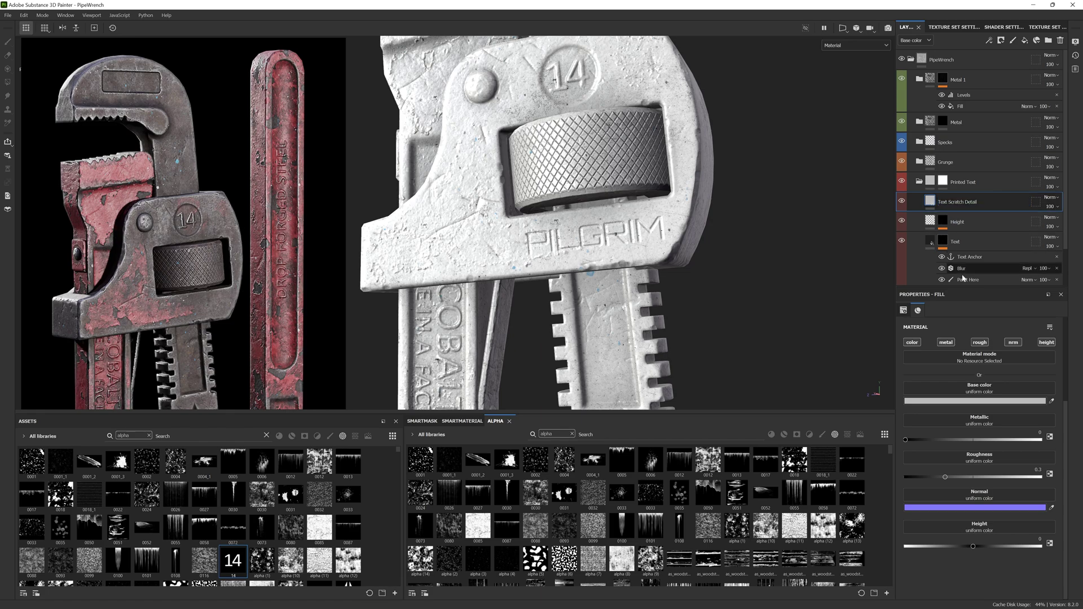
- Disable the normal and height channels of the Text Scratch Detail layer and give it a black mask
click(1013, 343)
click(1046, 342)
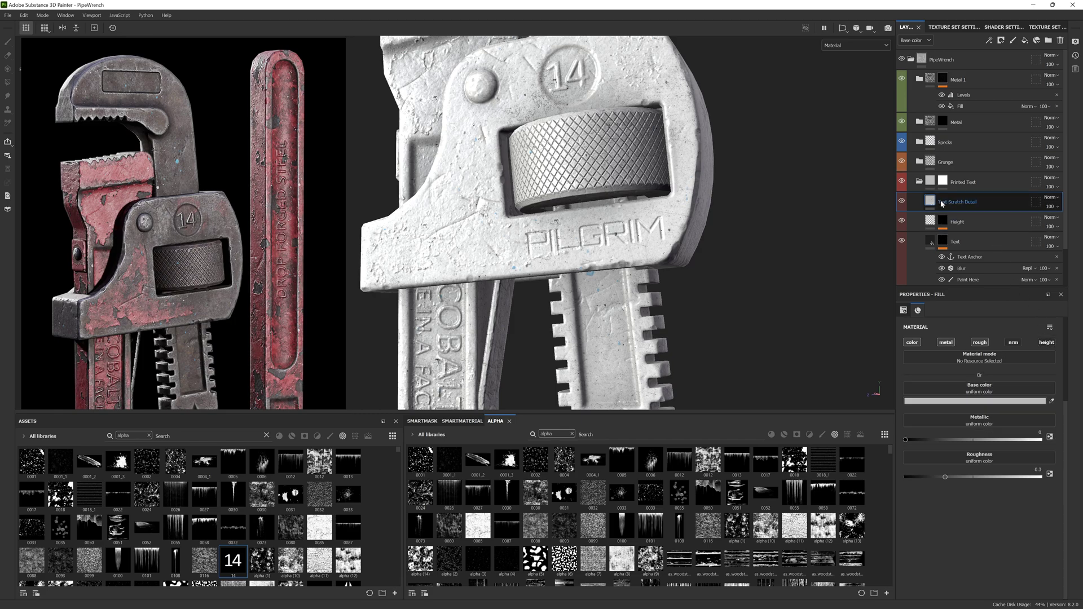
right_click(941, 204)
click(950, 213)
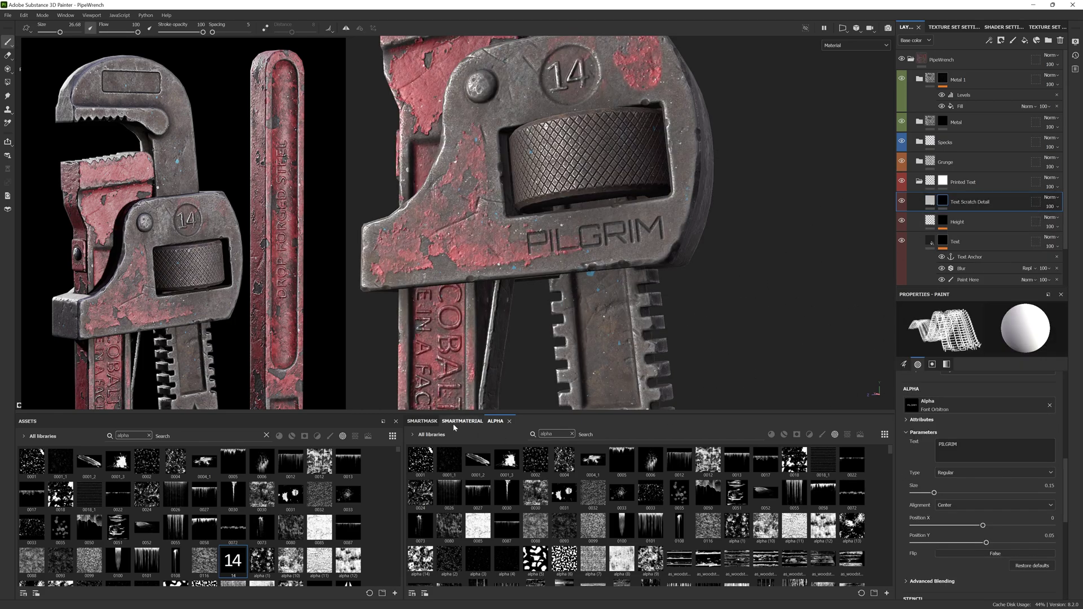
- Apply the scratched-edges smart mask to the Text Scratch Detail layer's mask
click(430, 422)
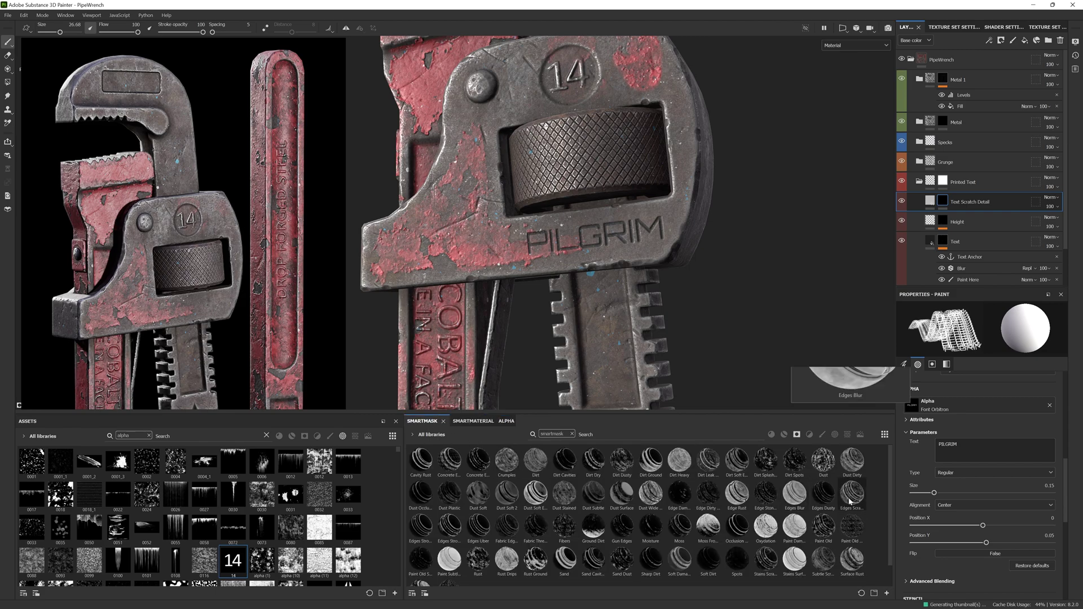
drag(850, 501, 946, 205)
click(1057, 217)
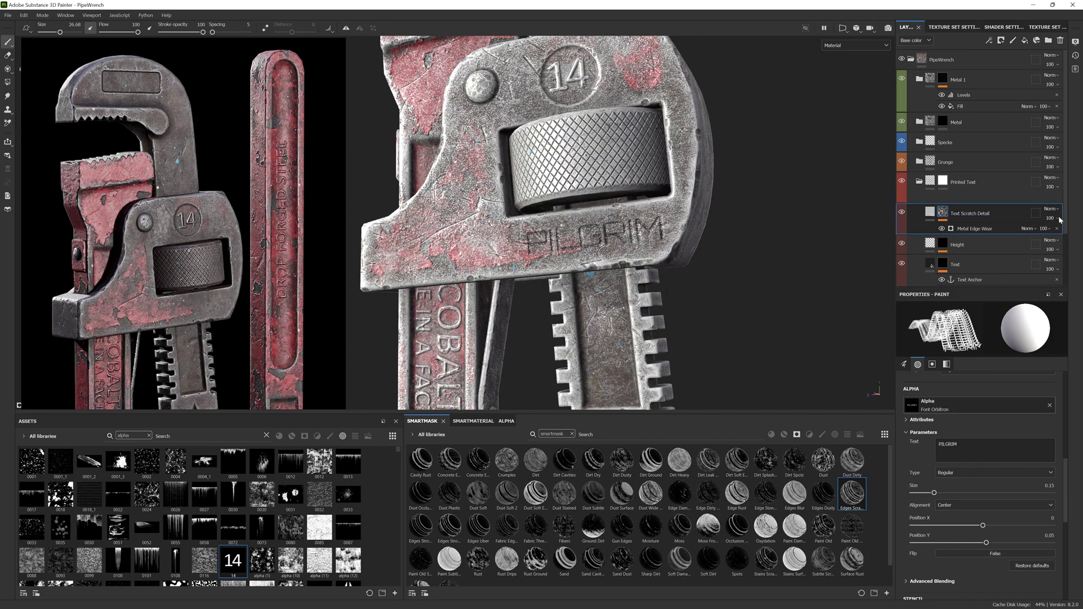
- Enable Micro Height in the micro details of the Text Scratch Detail mask's Metal Edge Wear generator
click(984, 219)
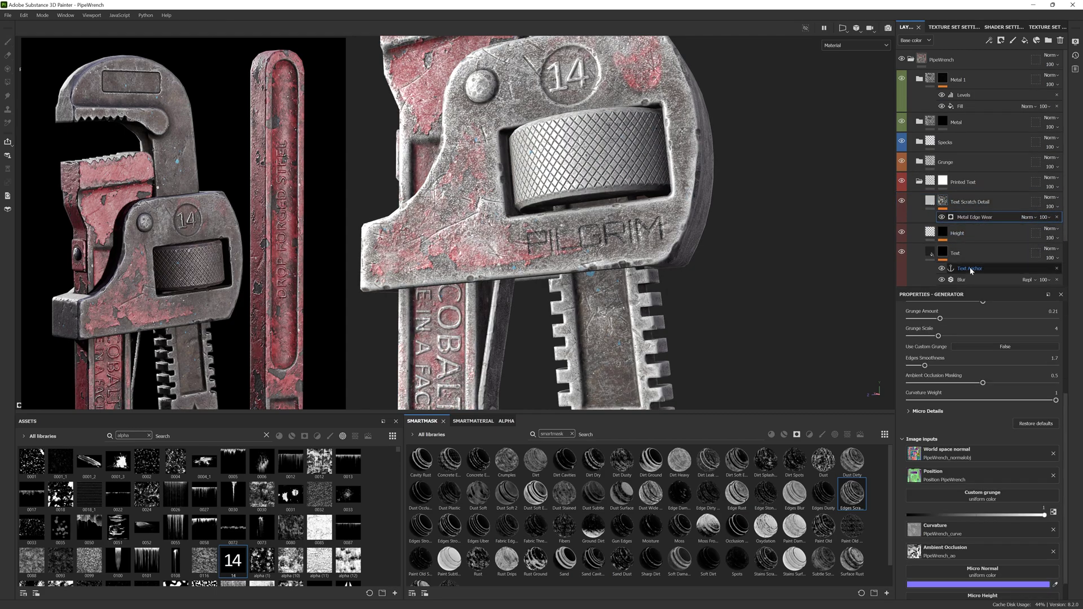
drag(974, 289, 977, 237)
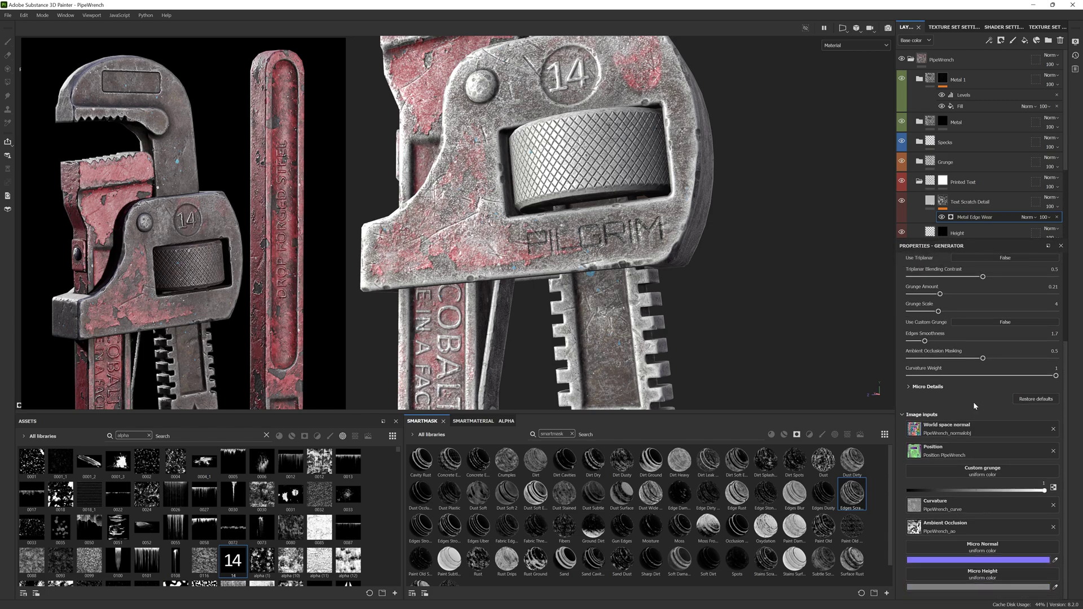
scroll(976, 542, up, 3)
click(924, 463)
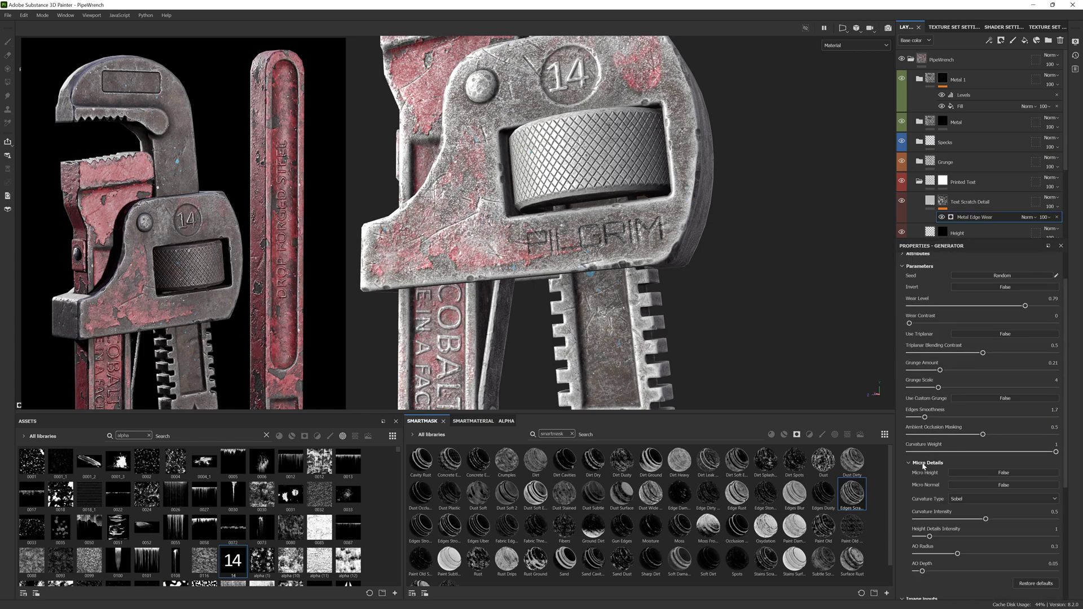
click(977, 473)
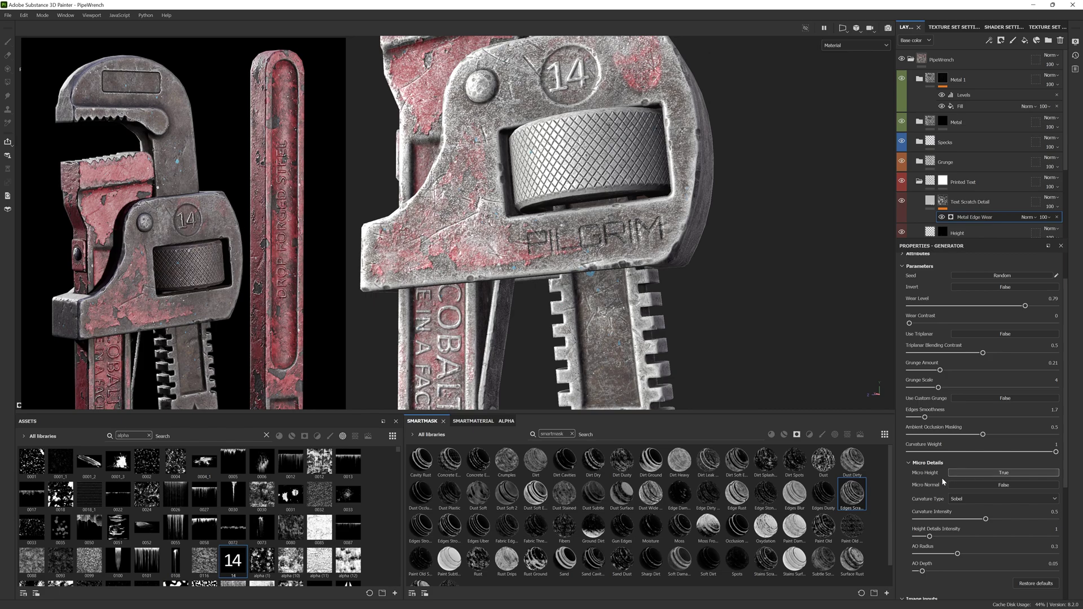
- Link the Metal Edge Wear generator's Micro Height input to the Text Anchor anchor point
scroll(936, 478, down, 5)
scroll(934, 482, down, 1)
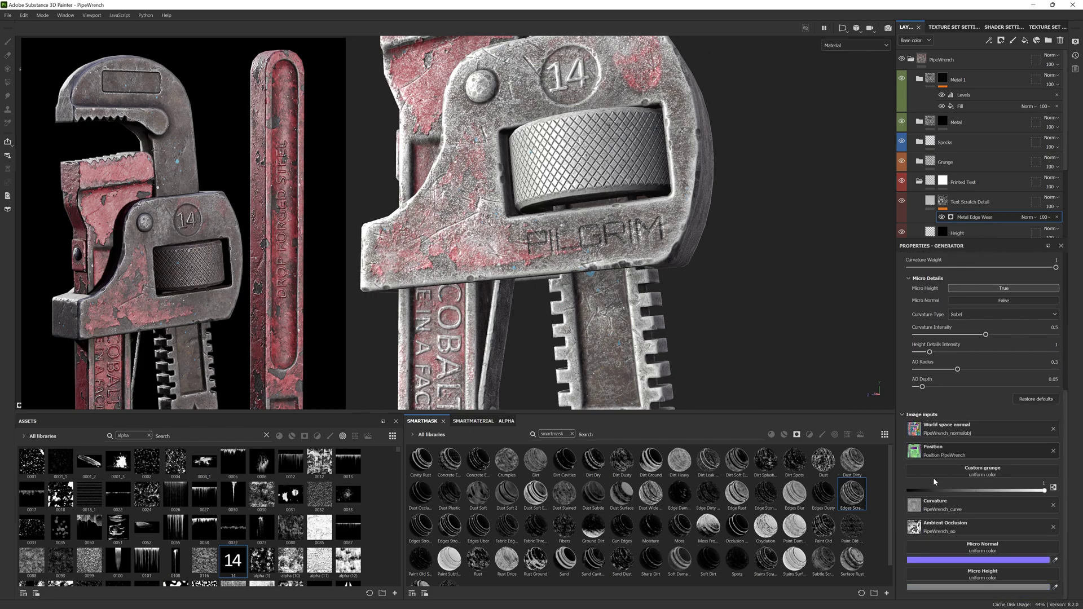
scroll(914, 438, up, 4)
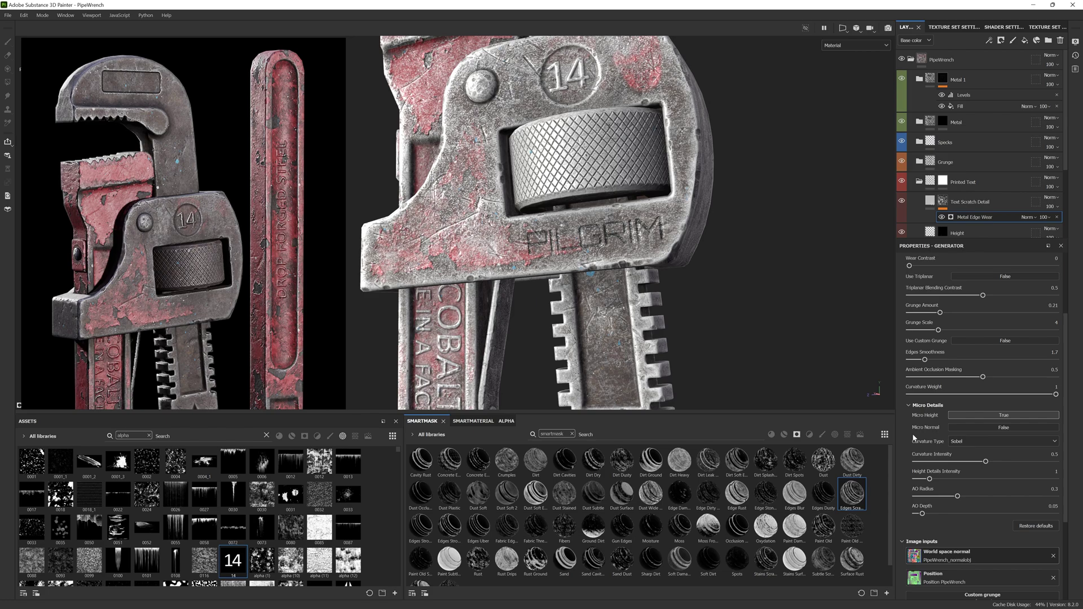
scroll(914, 441, down, 3)
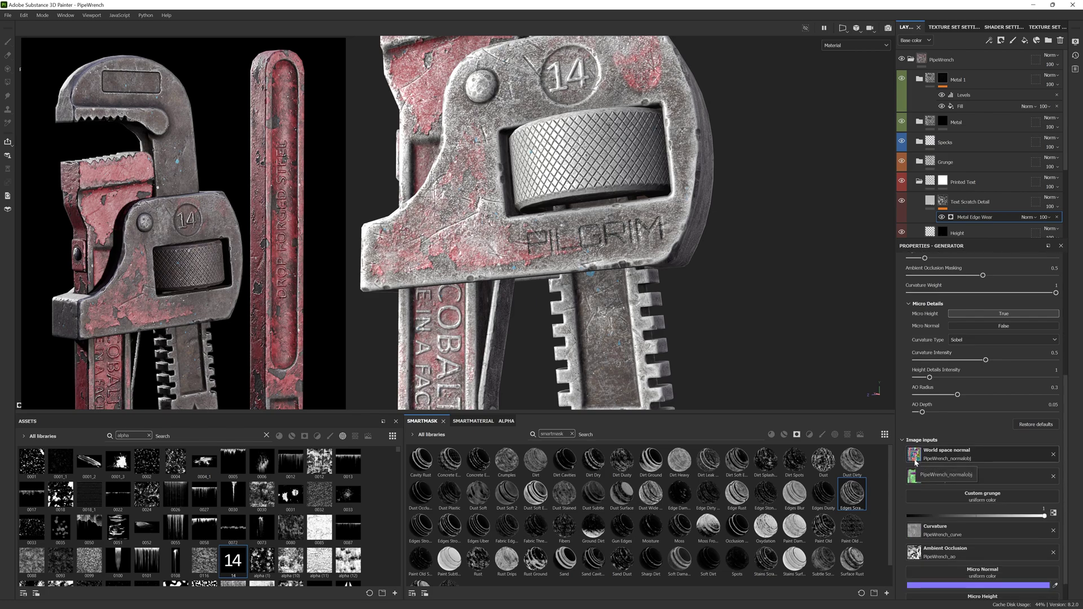
scroll(912, 462, down, 1)
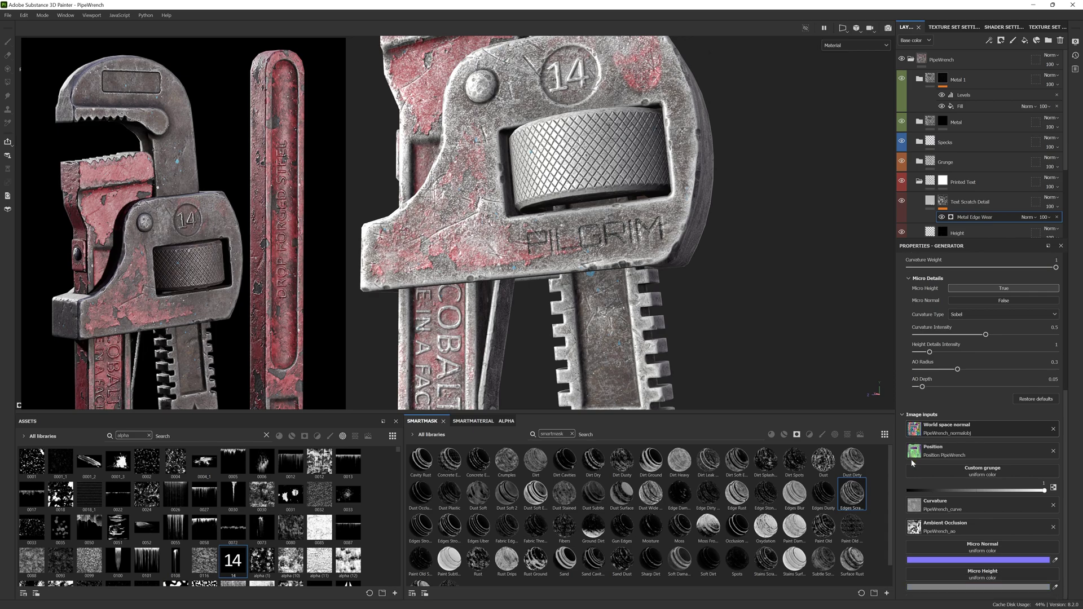
click(1000, 576)
click(1022, 449)
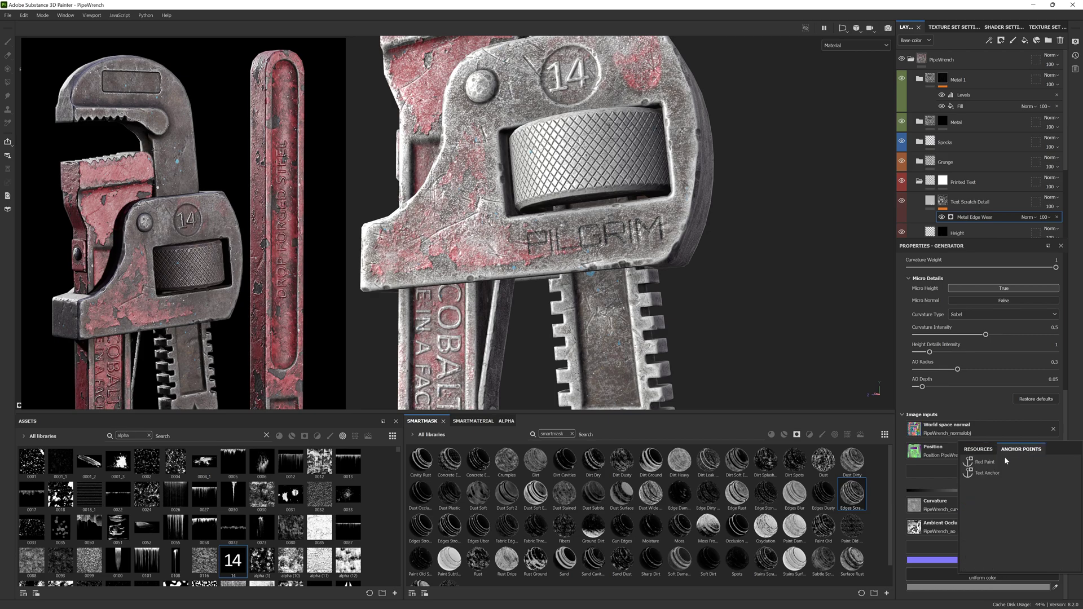
click(987, 473)
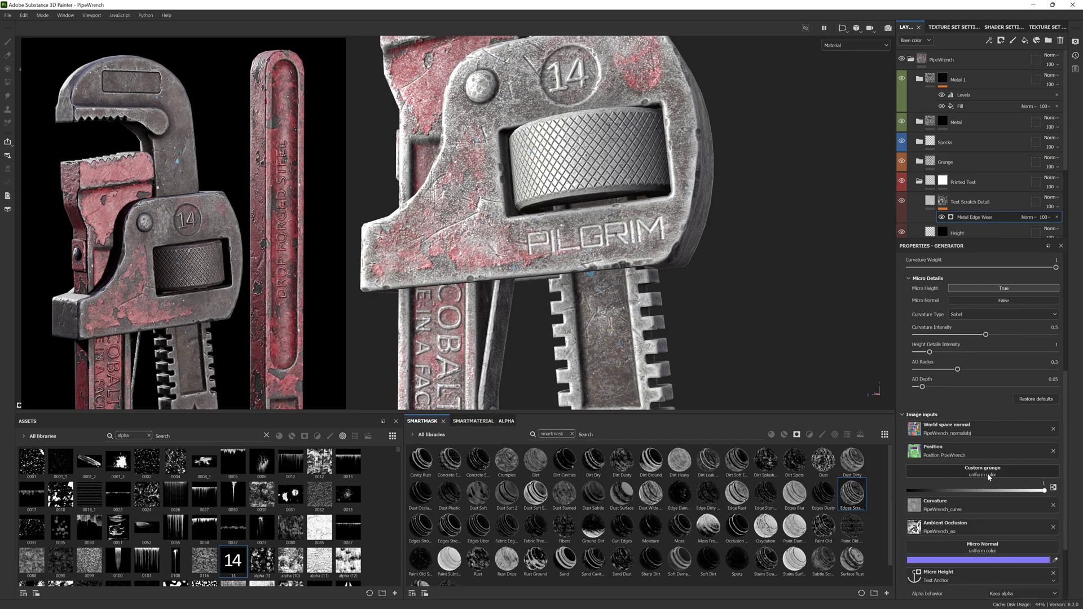
- Invert the levels of the Text Anchor used as the generator's Micro Height input
scroll(984, 502, down, 1)
scroll(982, 518, up, 1)
scroll(965, 181, down, 2)
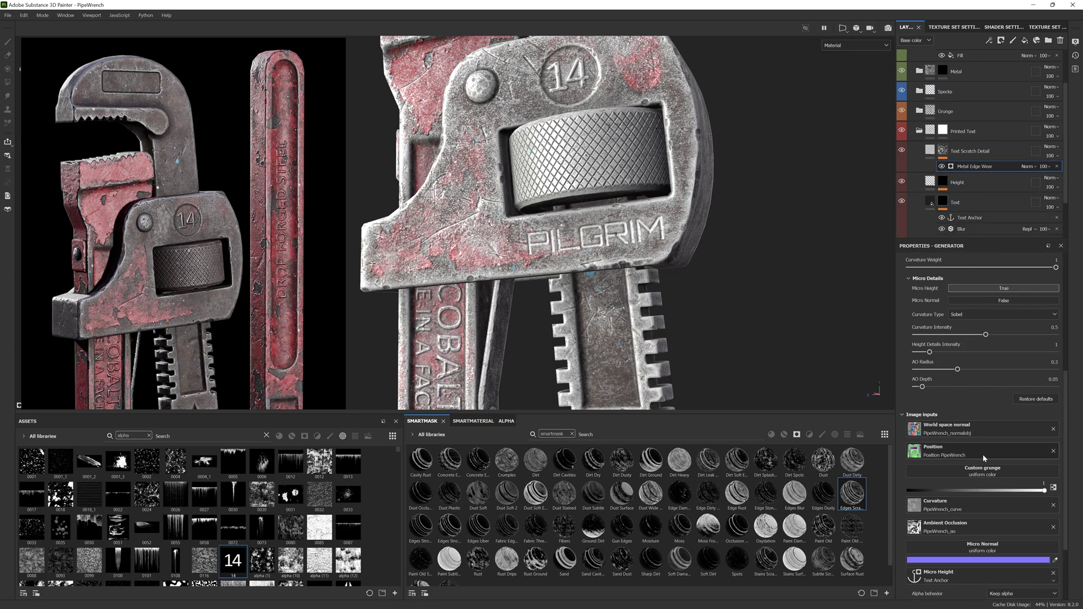
scroll(984, 466, down, 3)
scroll(993, 497, down, 1)
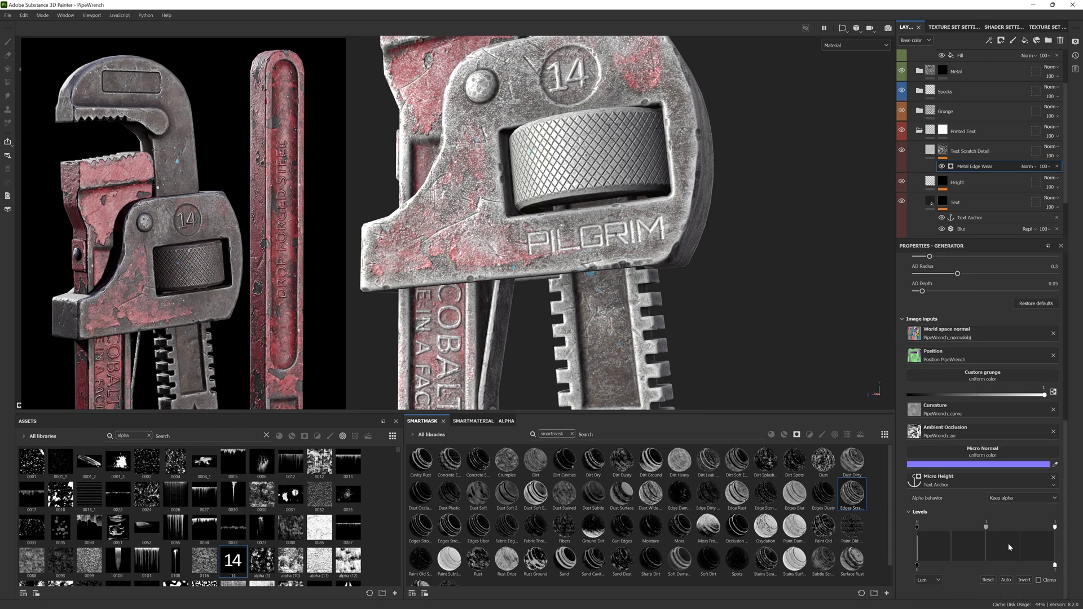
click(1024, 580)
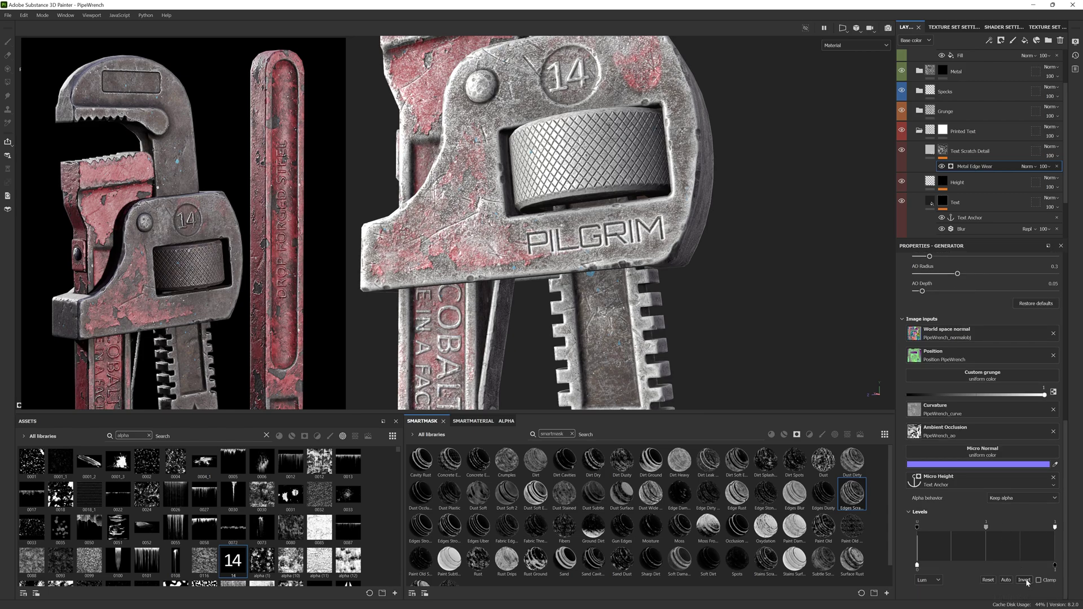
- Set the generator's Curvature Intensity to about 0.39, Height Details Intensity to 1.39, AO Radius to 0.39 and AO Depth to 0.31
scroll(995, 506, up, 6)
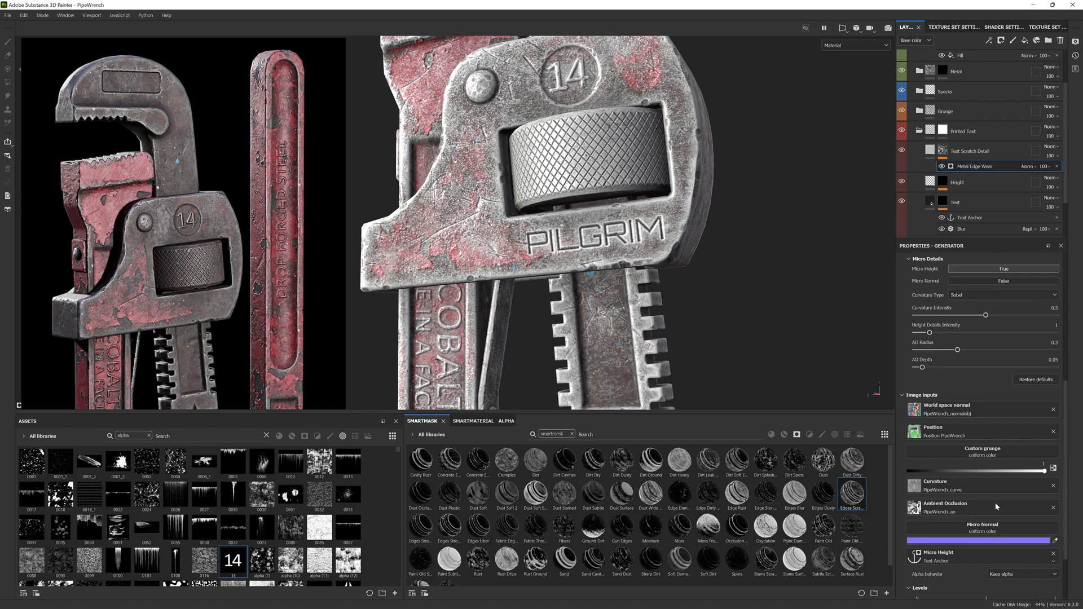
key(p)
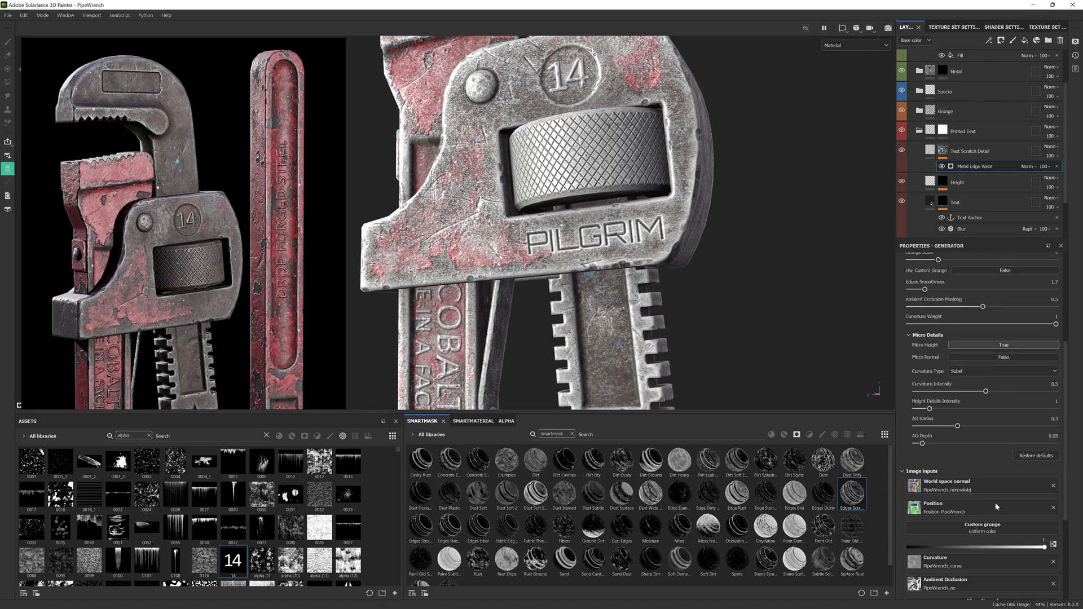
scroll(995, 506, up, 1)
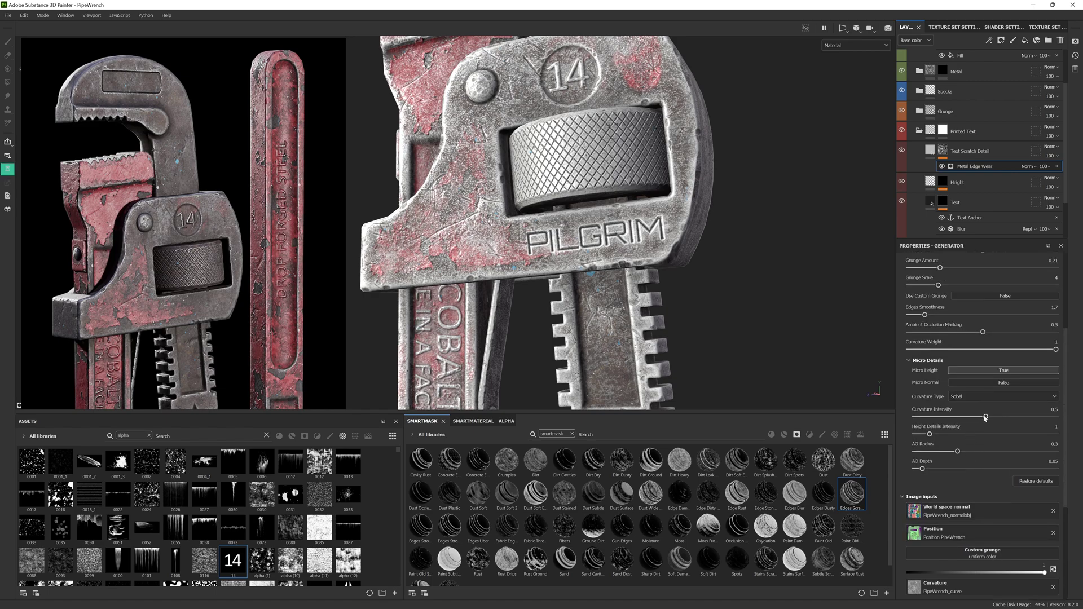
mouse_move(972, 417)
mouse_down()
mouse_move(936, 434)
mouse_move(937, 453)
mouse_move(925, 454)
mouse_move(971, 452)
mouse_move(959, 469)
mouse_up()
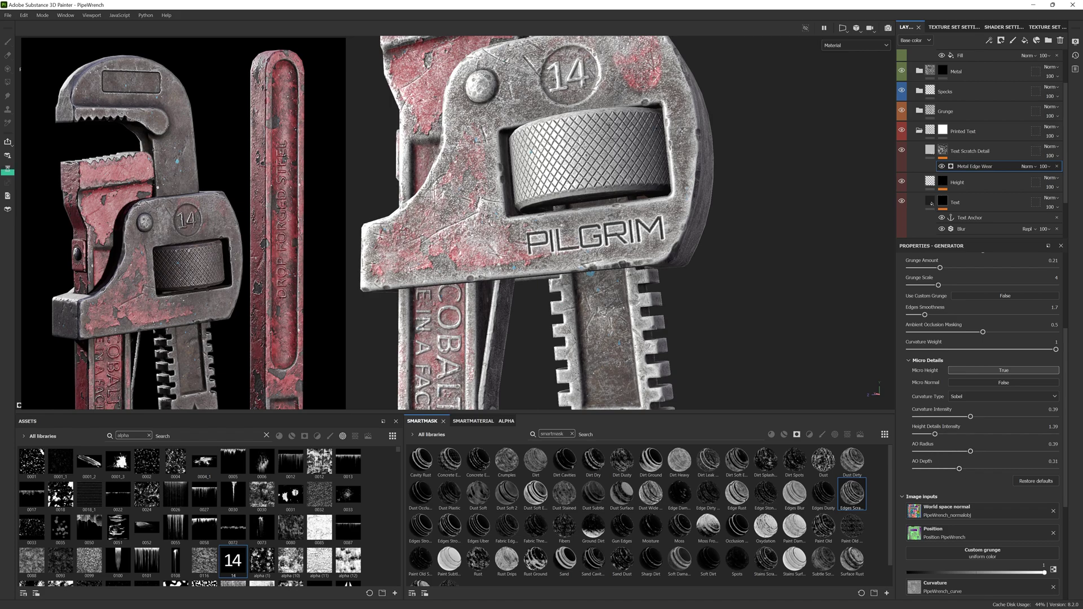
- Set the Metal Edge Wear generator's Wear Level to about 0.44, Wear Contrast to 0.21 and Grunge Amount to 0.61
scroll(955, 453, up, 5)
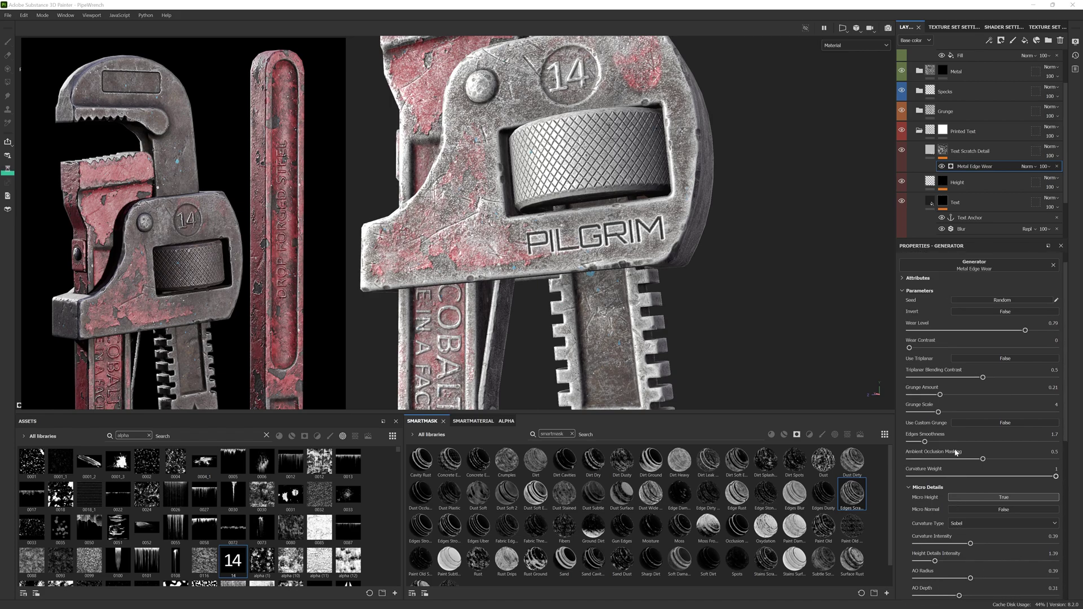
drag(1026, 333, 974, 333)
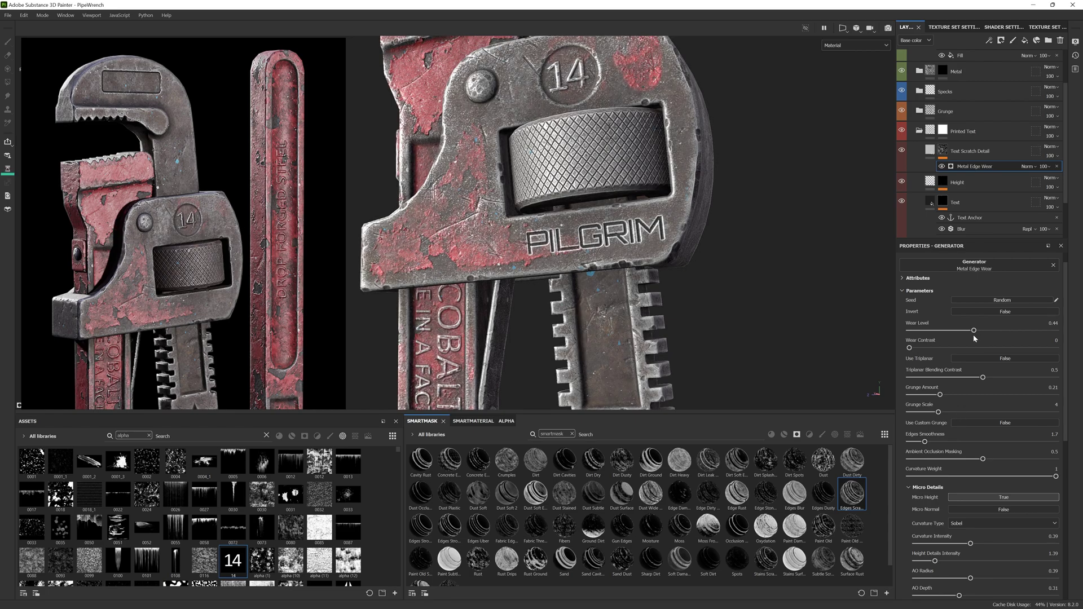
drag(910, 348, 940, 348)
drag(941, 394, 1004, 395)
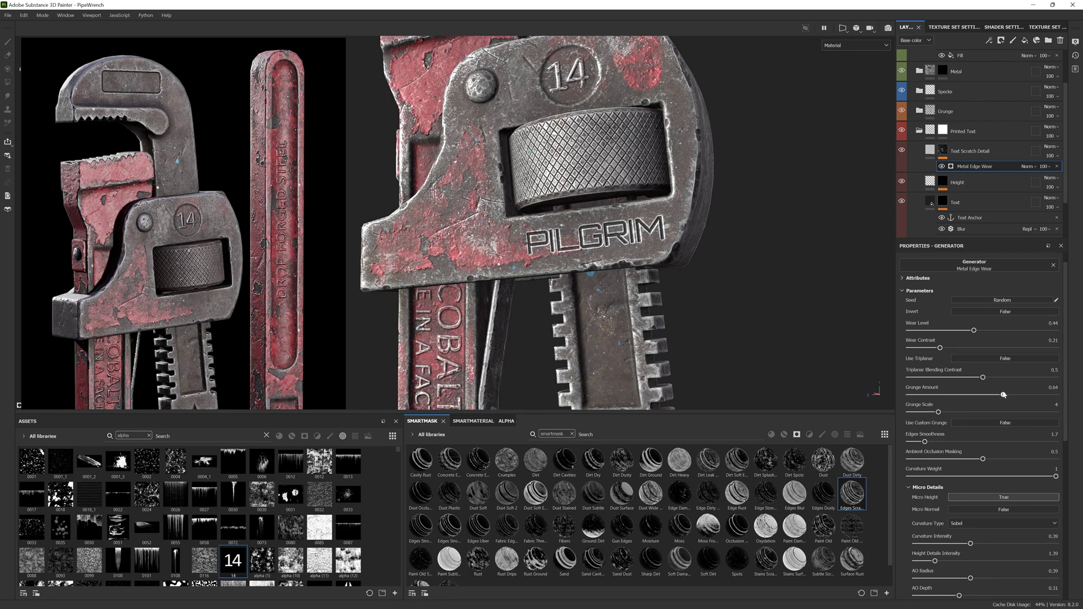
- Disable the metallic channel of the Text Scratch Detail fill, leaving only color and roughness active
click(931, 151)
drag(935, 443, 1041, 439)
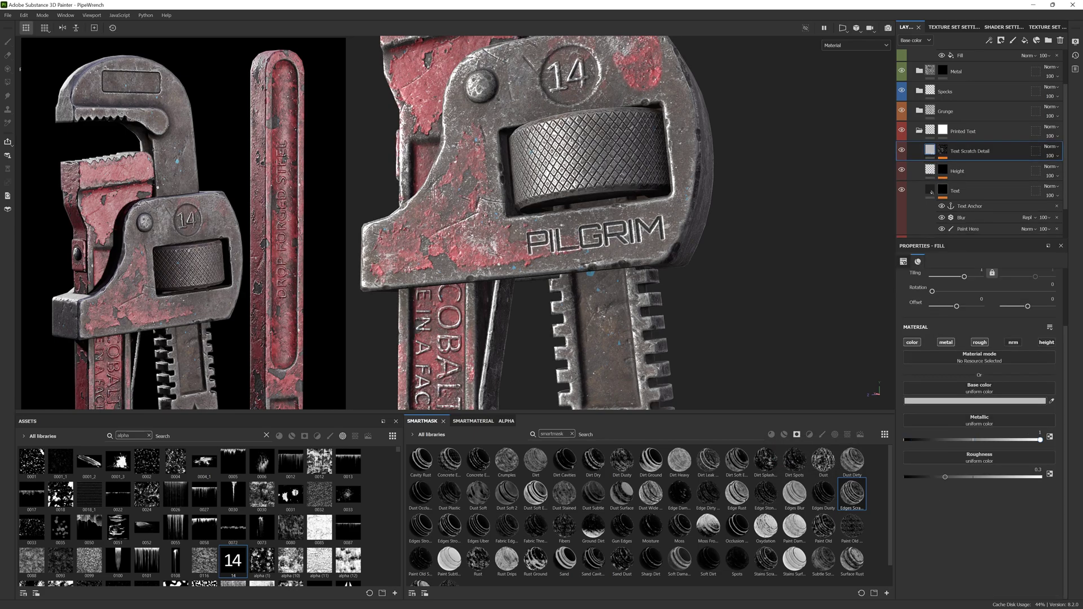
click(946, 342)
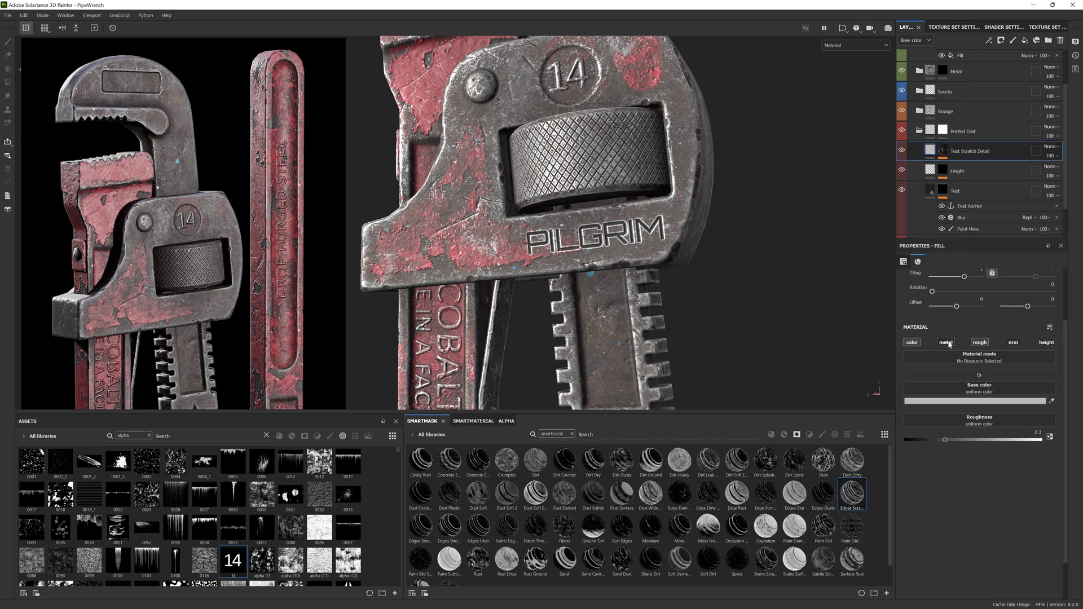
click(981, 342)
click(980, 343)
- Darken the base color of the Text Scratch Detail fill to a medium gray
click(928, 400)
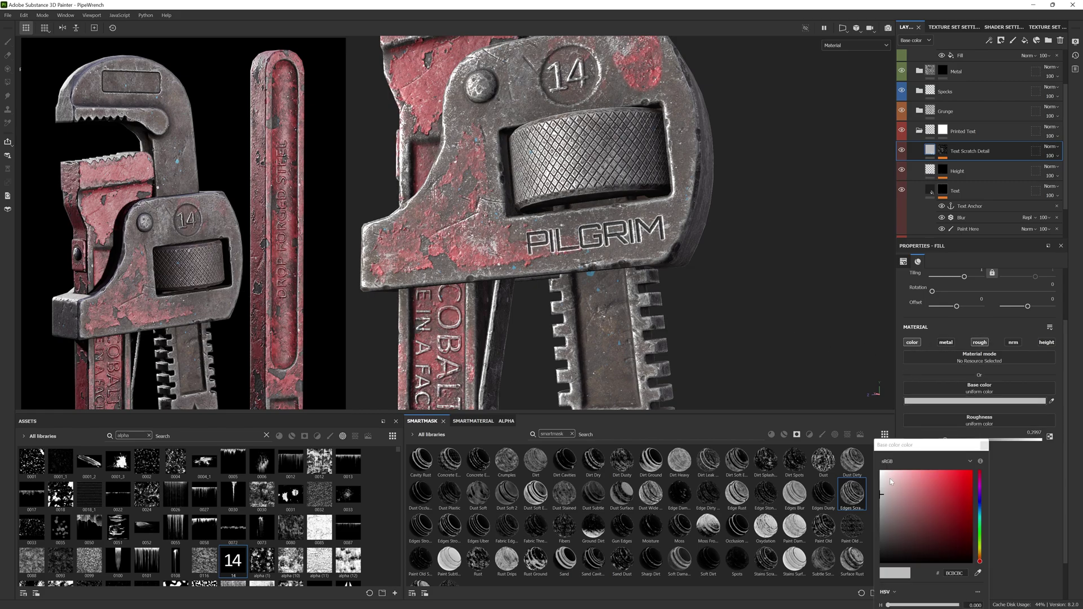
click(881, 509)
click(984, 447)
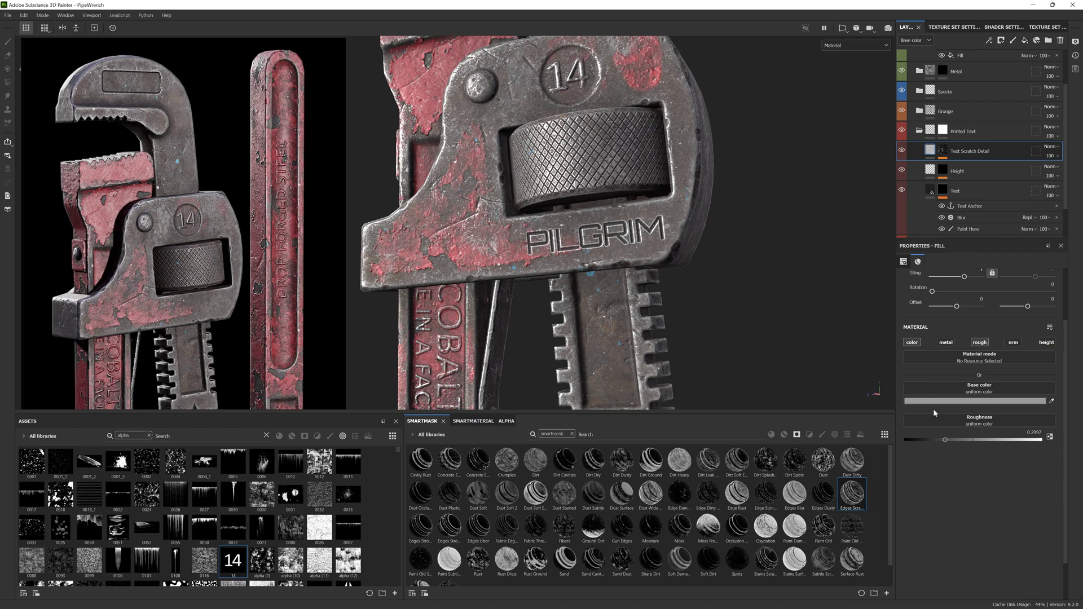
- Turn on Use Triplanar for the Metal Edge Wear generator in the Text Scratch Detail mask
alt+drag(699, 236, 681, 231)
scroll(620, 232, up, 3)
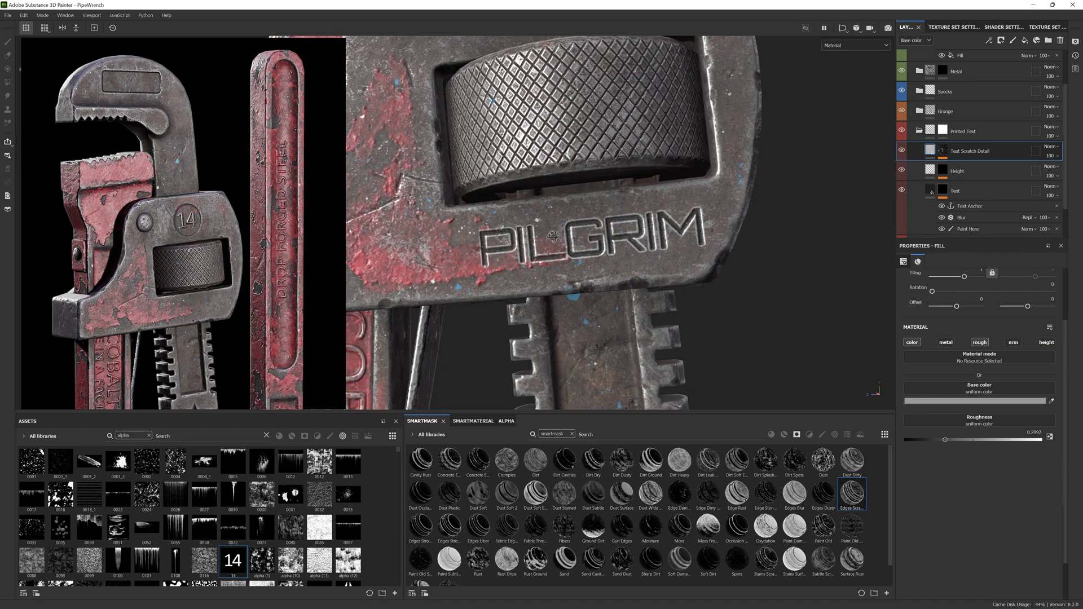
alt+drag(598, 234, 502, 240)
alt+drag(739, 249, 728, 247)
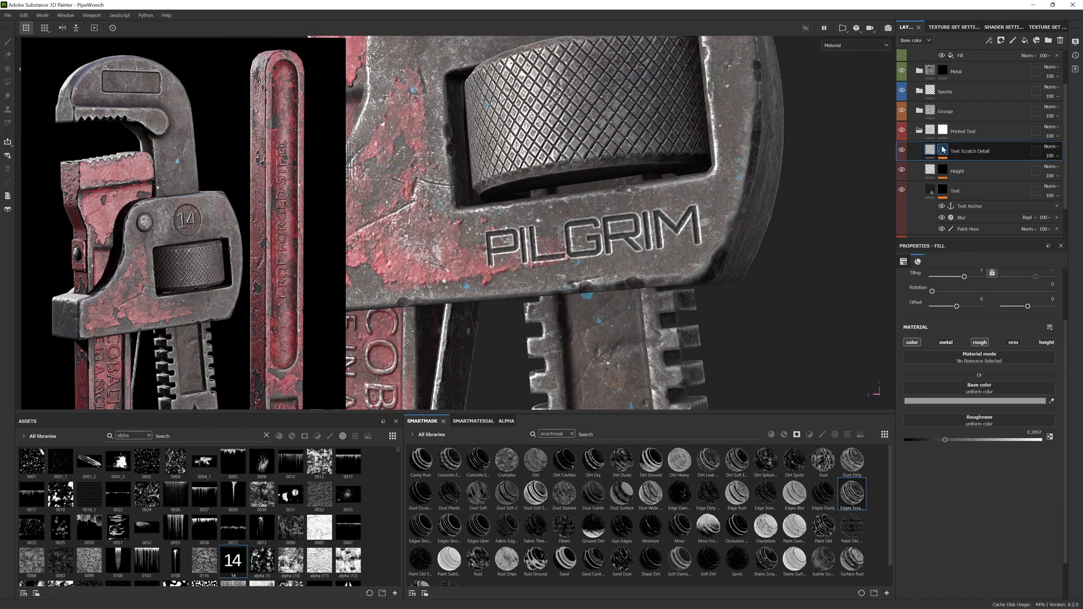
click(942, 150)
click(974, 166)
click(991, 359)
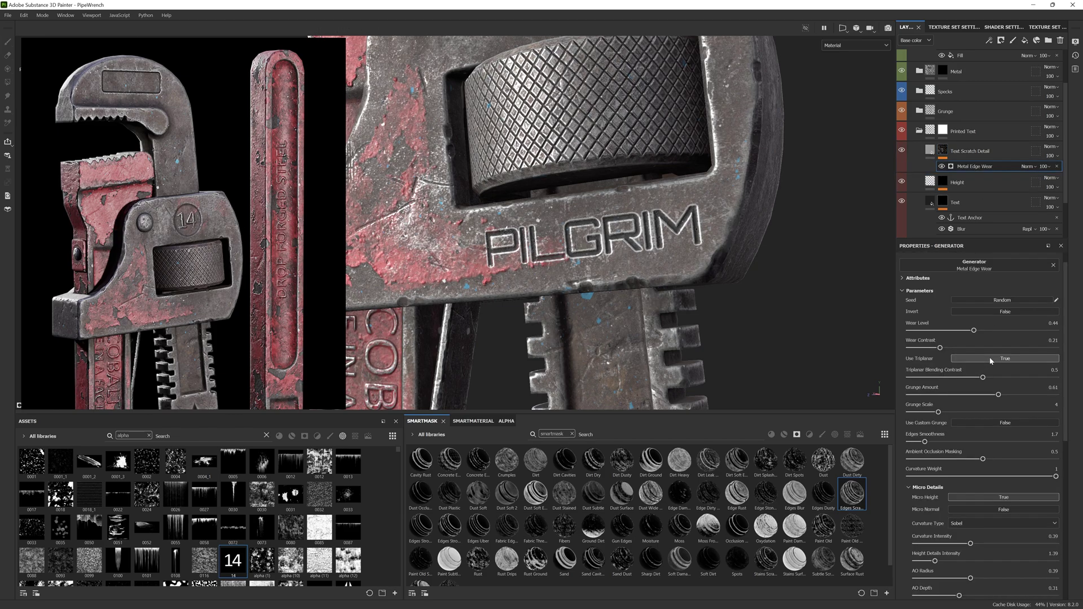
- Set the Metal Edge Wear generator's Grunge Scale to 10 and Height Details Intensity to 0.45
drag(959, 413, 996, 414)
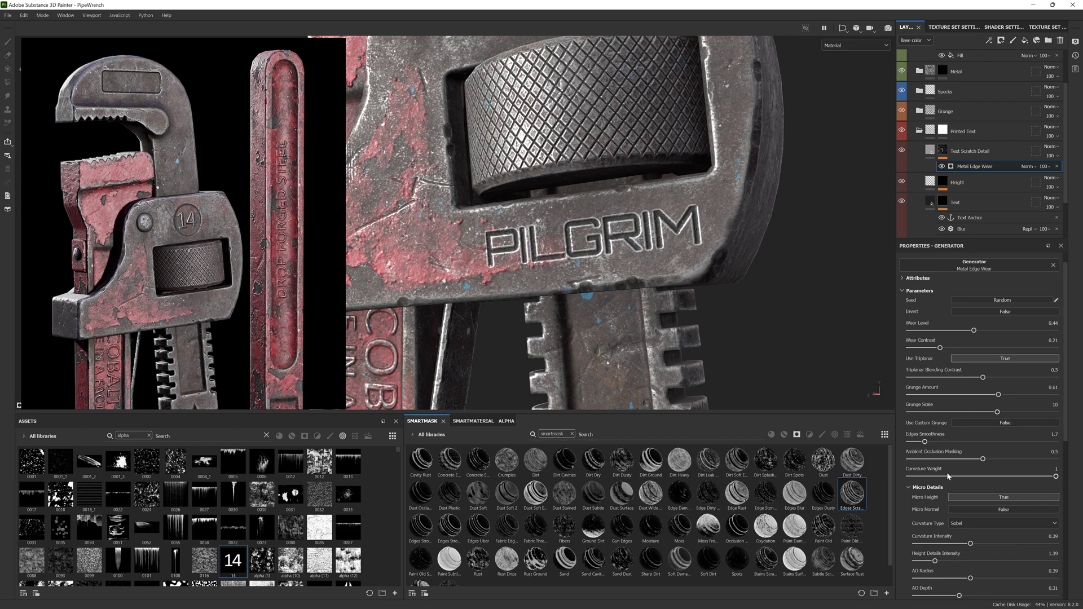
scroll(948, 476, down, 3)
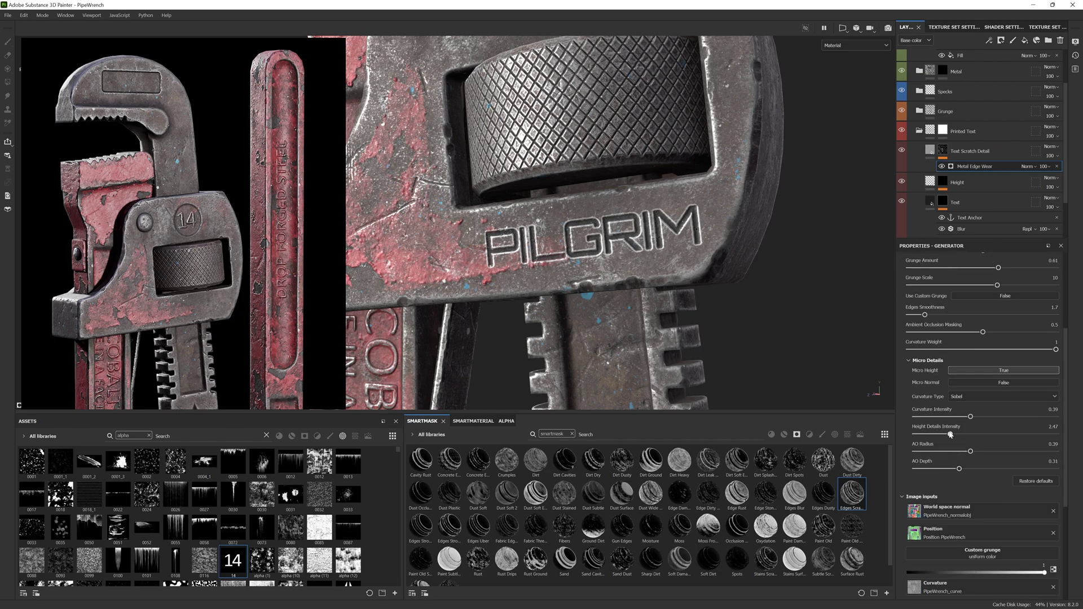
drag(951, 435, 971, 421)
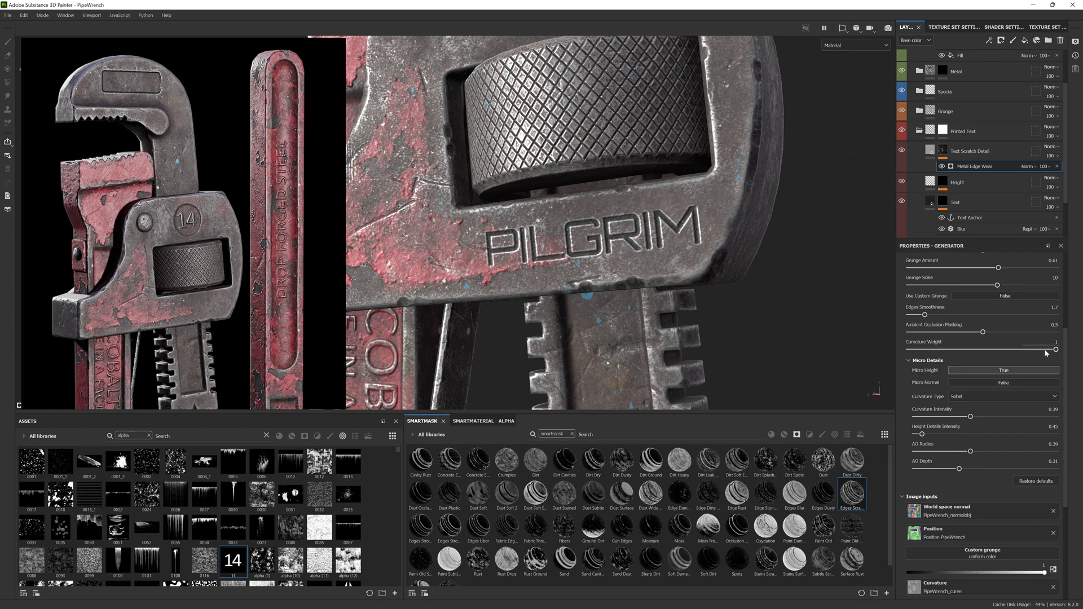
scroll(606, 194, down, 5)
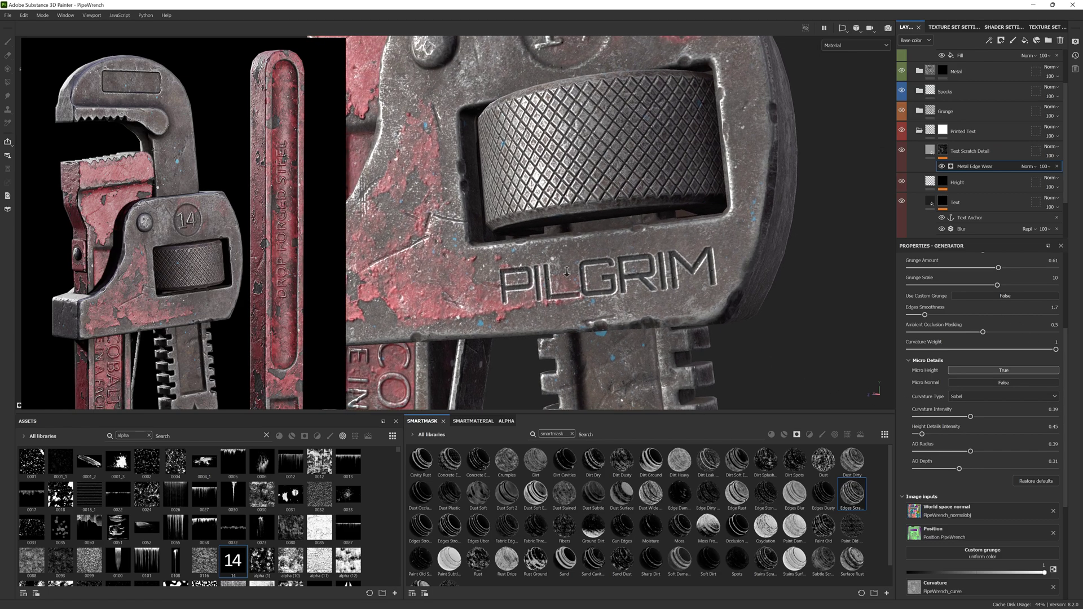
- Compare the wrench with and without the Text Scratch Detail layer and examine the edge wear around the PILGRIM lettering
alt+middle_drag(558, 185, 654, 220)
scroll(653, 220, up, 1)
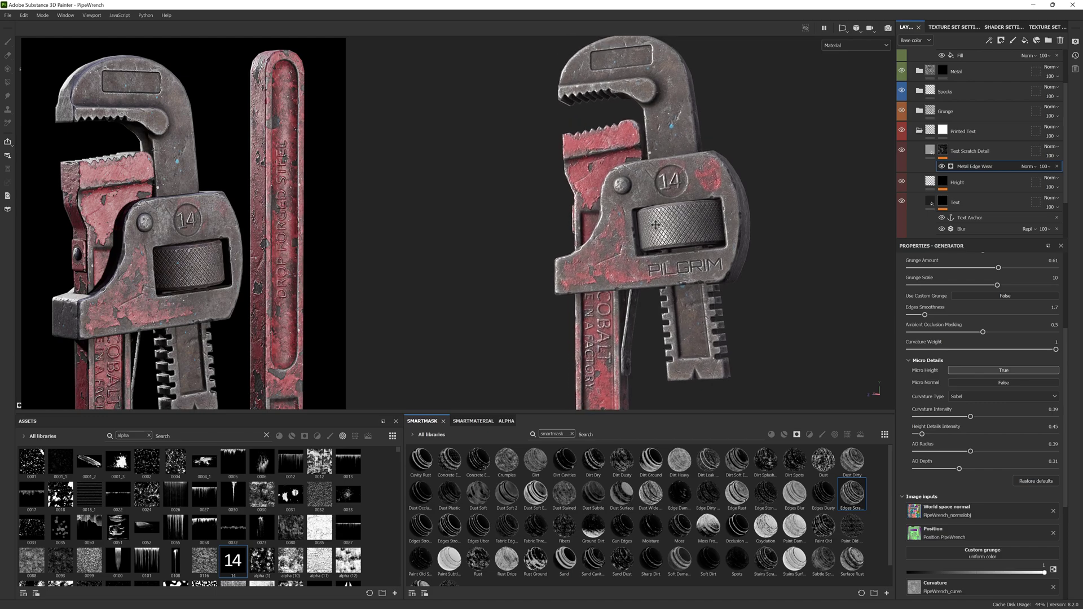
click(901, 150)
click(902, 150)
click(902, 150)
click(901, 150)
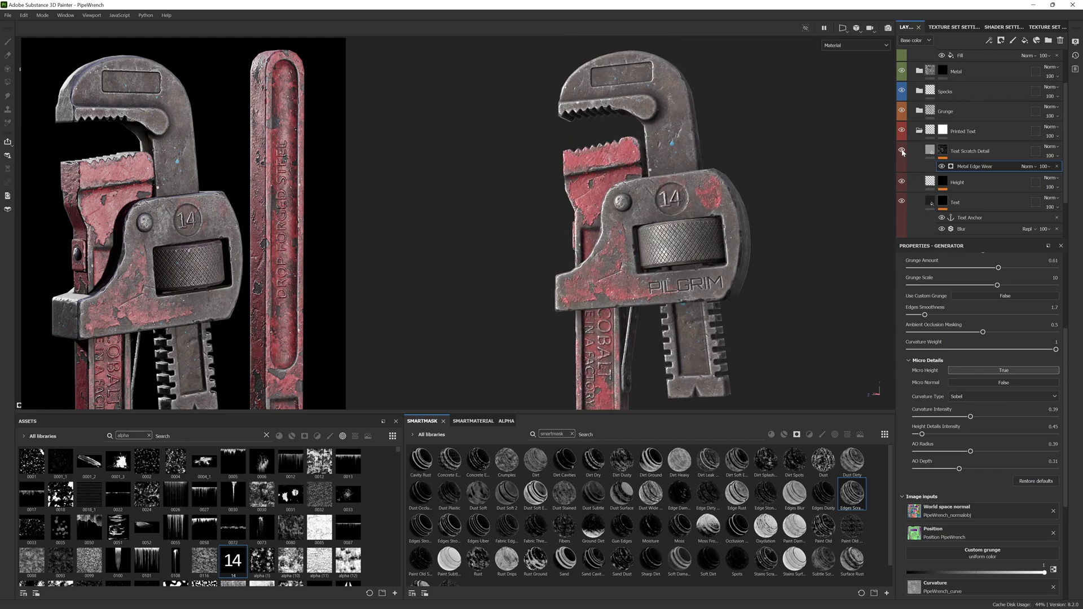
click(901, 150)
click(902, 150)
scroll(668, 303, up, 5)
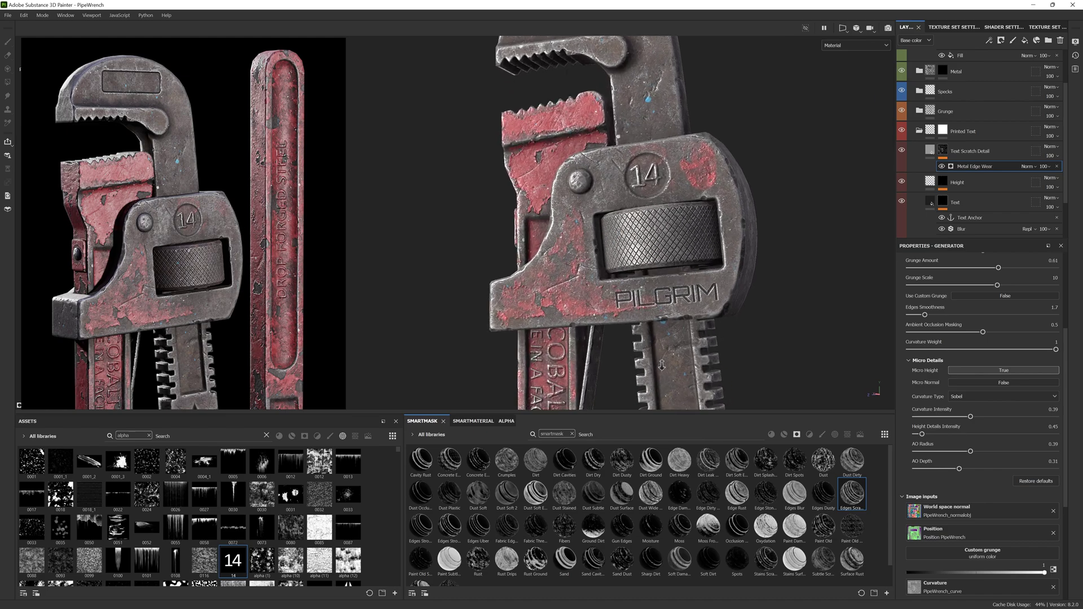
alt+middle_drag(668, 303, 630, 270)
alt+right_drag(630, 271, 643, 271)
alt+drag(643, 271, 620, 272)
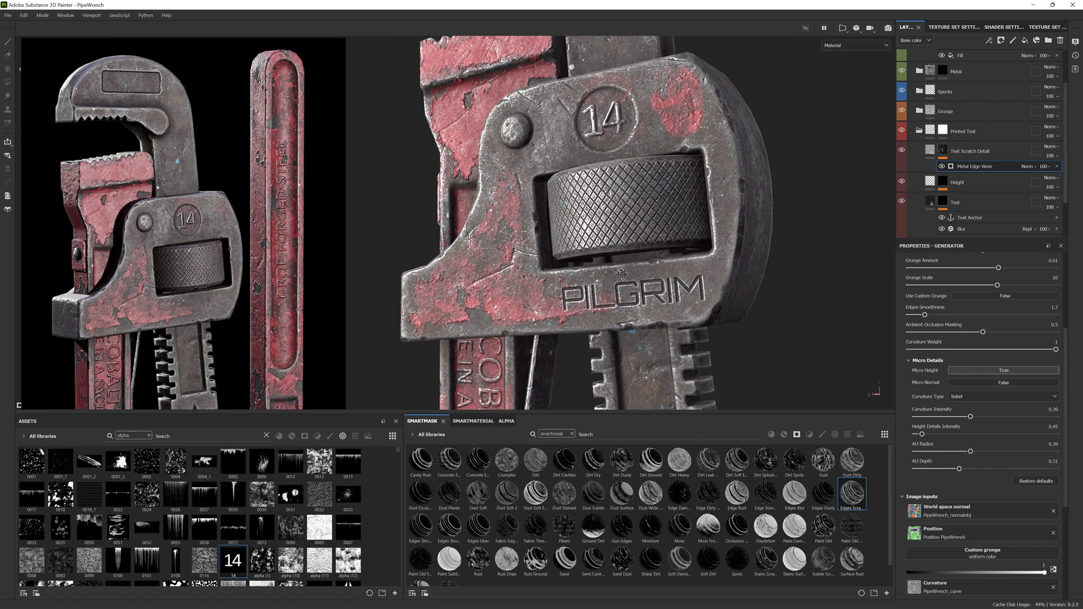
alt+middle_drag(620, 272, 653, 308)
alt+drag(653, 308, 644, 268)
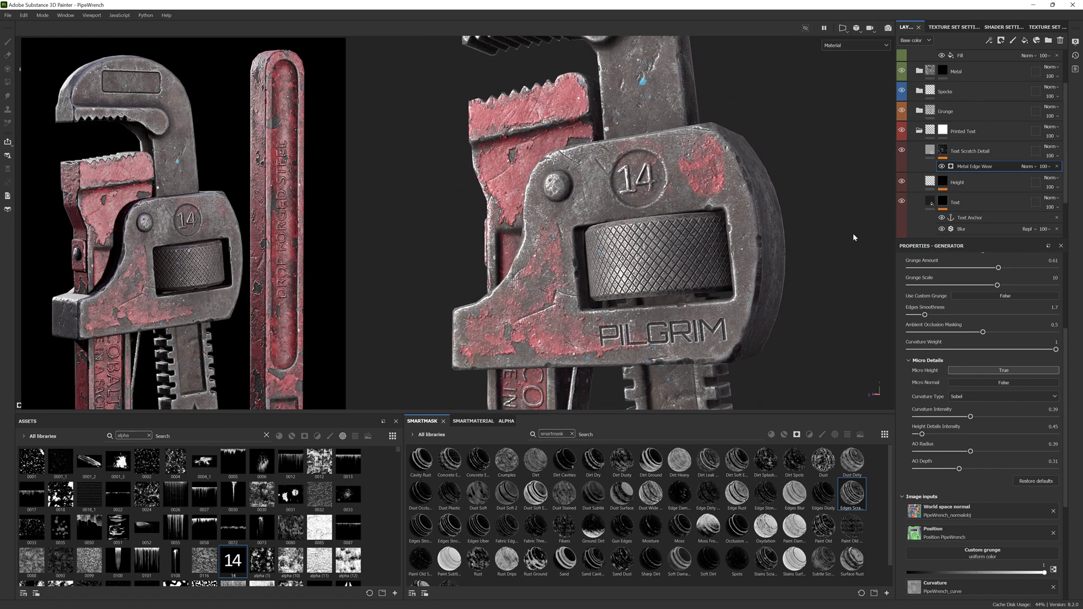
- Expand the Rusty Metal group and look through its layers and mask effects
scroll(994, 191, down, 2)
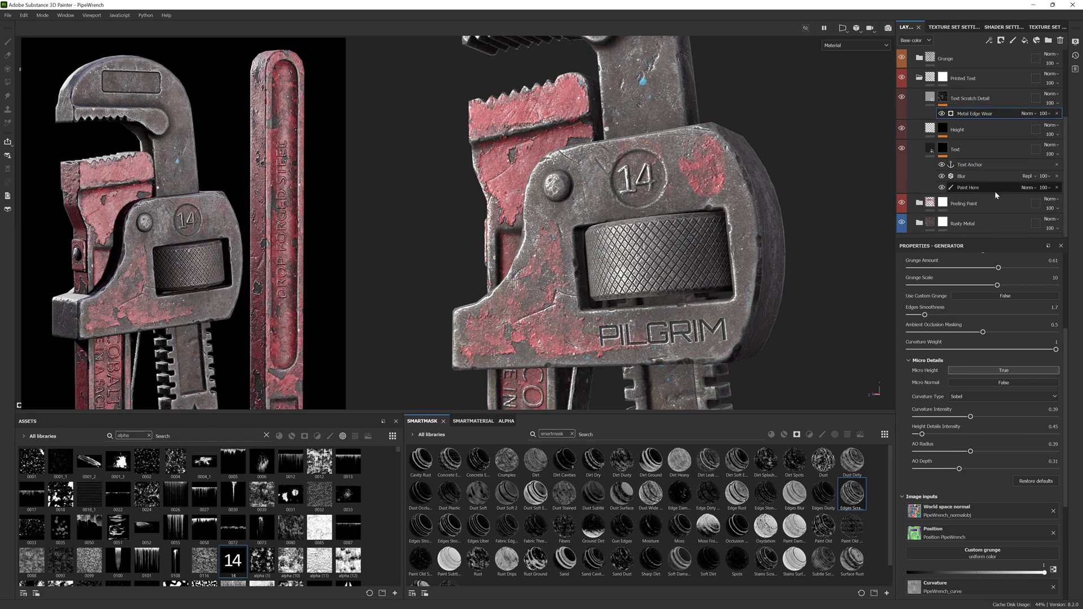
click(919, 225)
scroll(959, 203, down, 3)
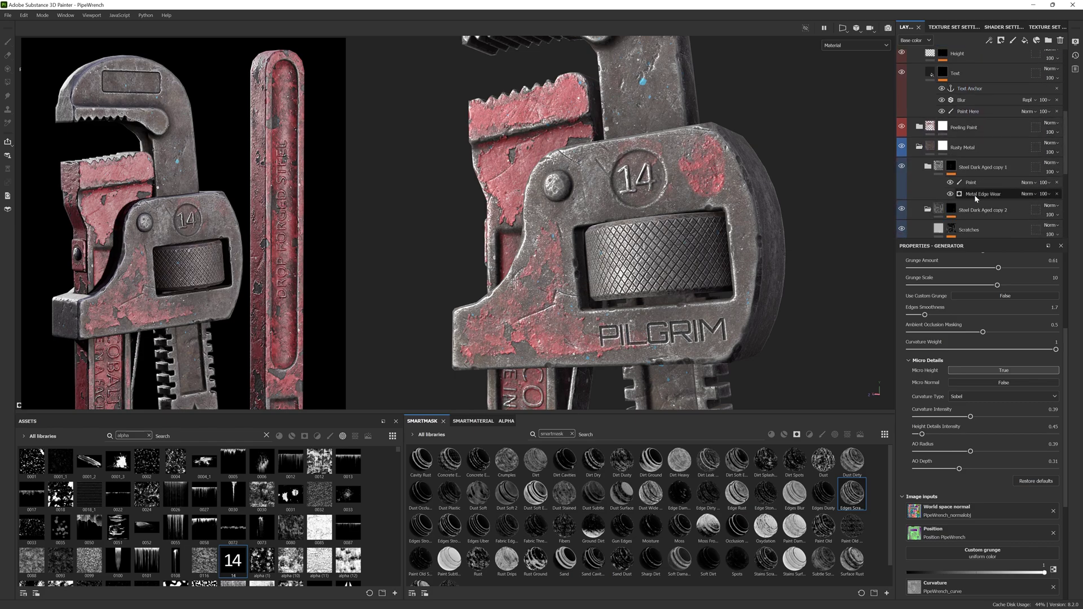
scroll(953, 178, up, 3)
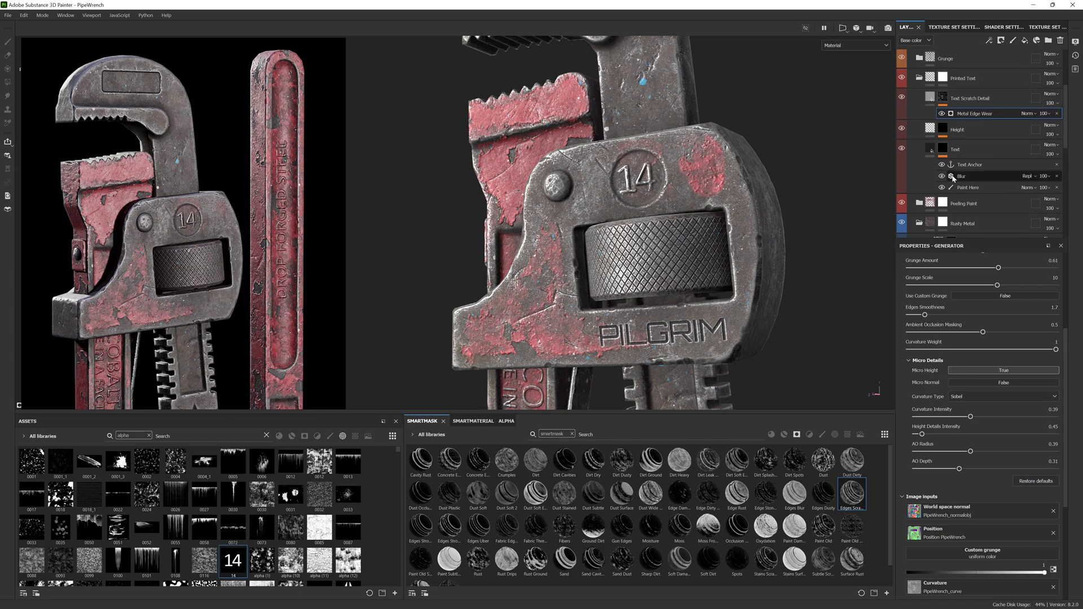
scroll(965, 189, up, 3)
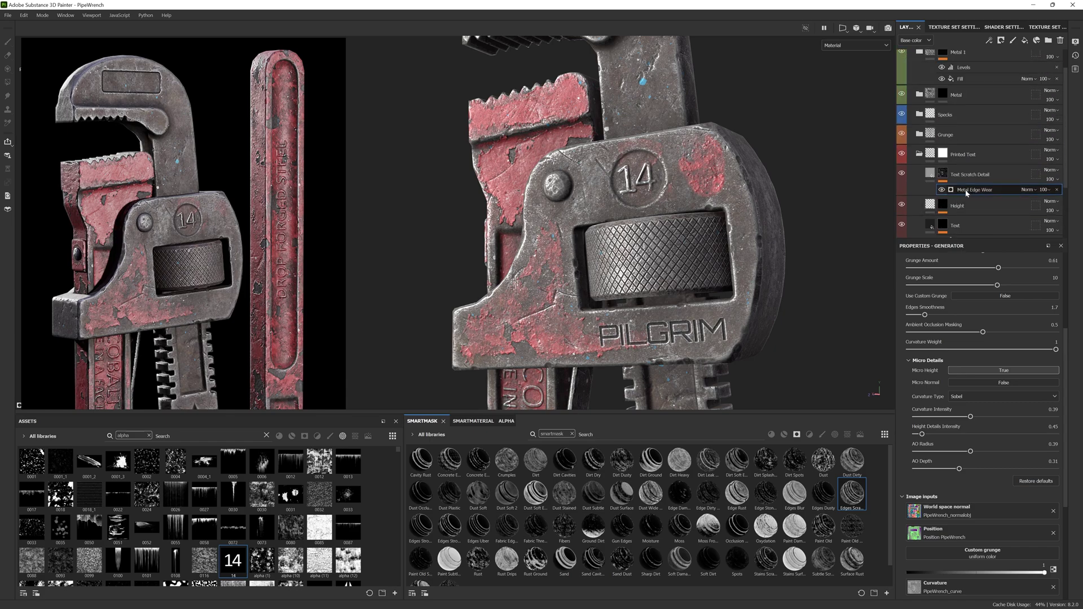
- Preview the Text Scratch Detail mask in the viewport, restore the Material view, and set the Metal Edge Wear generator's blending mode to Multiply
click(858, 47)
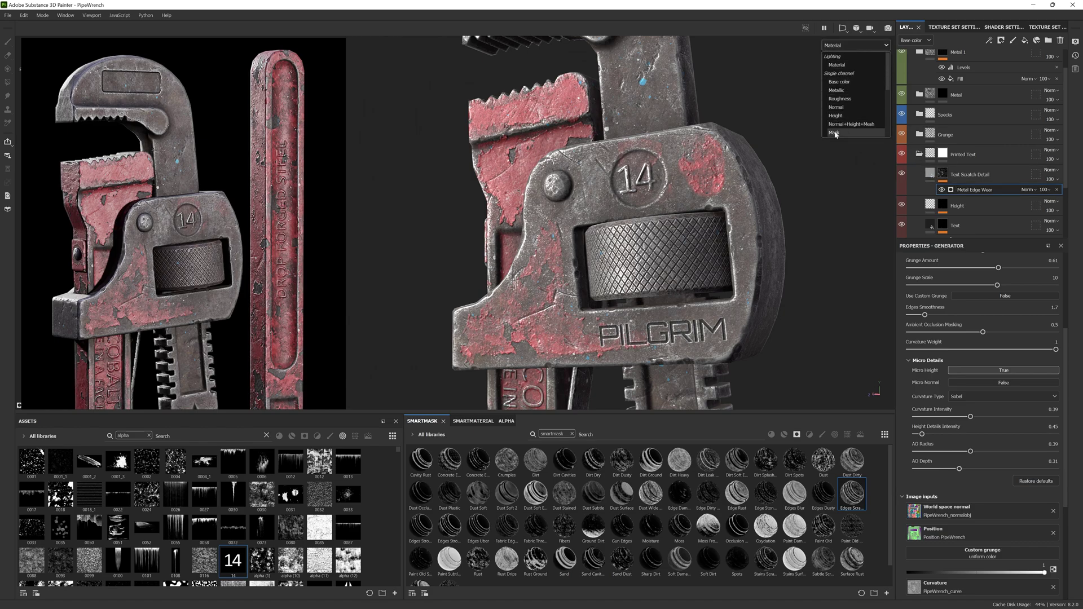
click(835, 133)
click(849, 47)
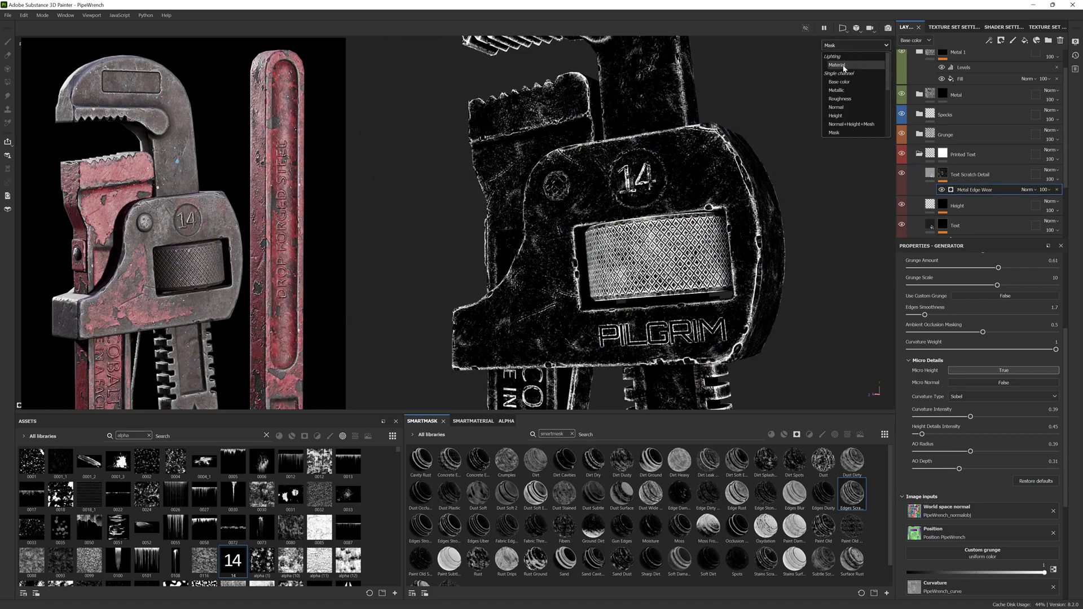
click(837, 61)
click(1031, 191)
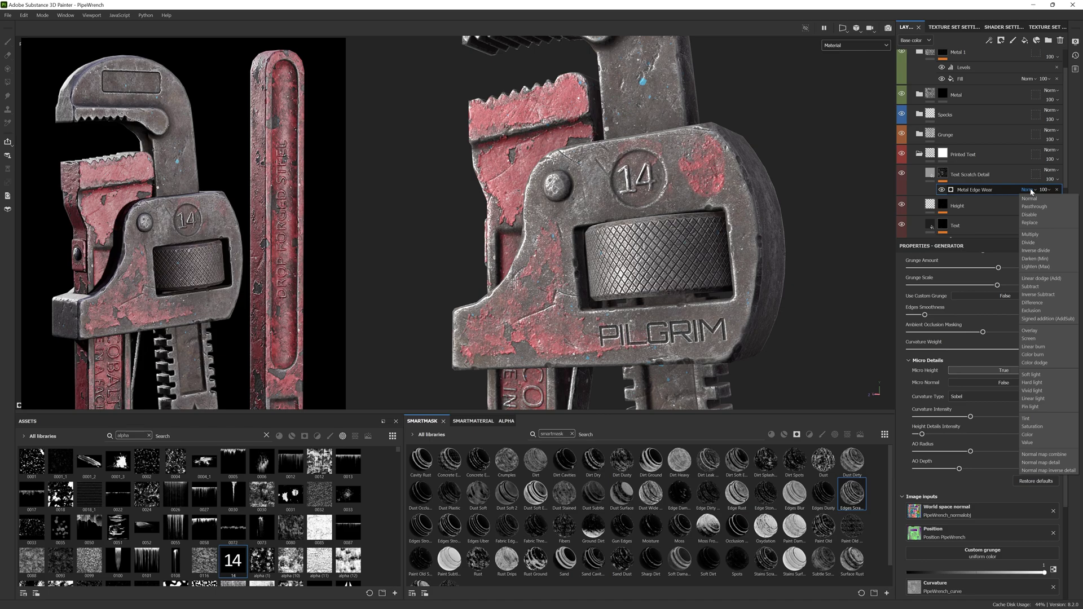
click(1034, 236)
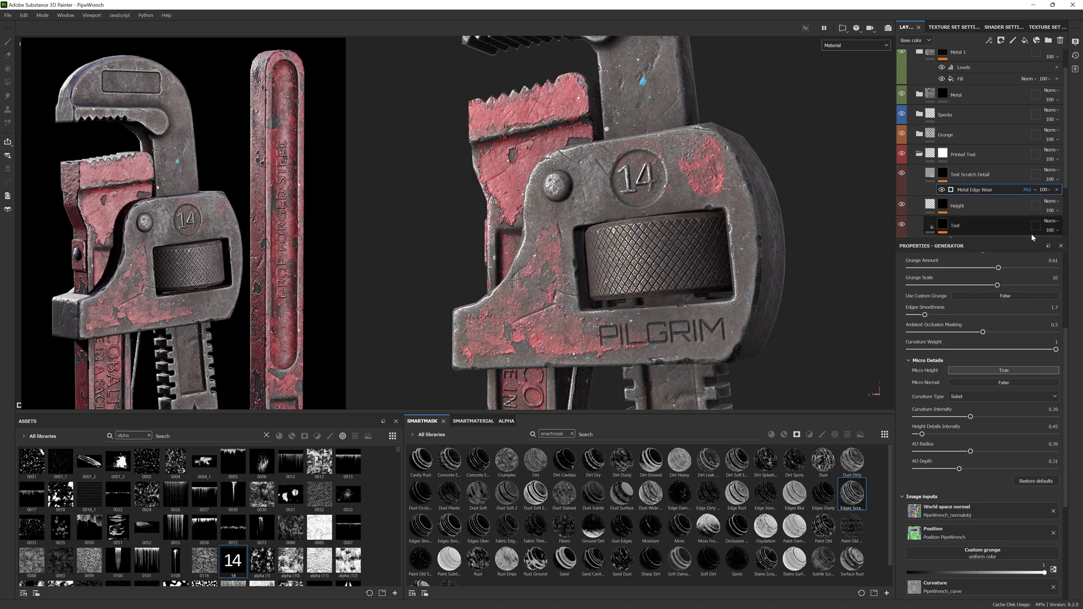
- Choose the Basic Soft brush for painting the Text Scratch Detail mask, with stroke opacity 27
click(944, 174)
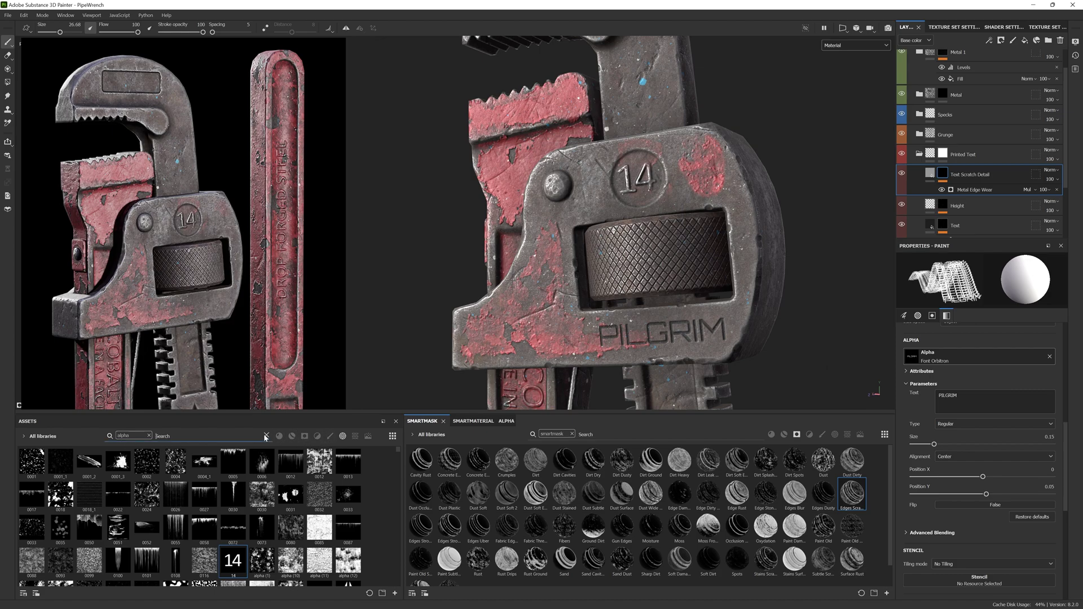
click(150, 436)
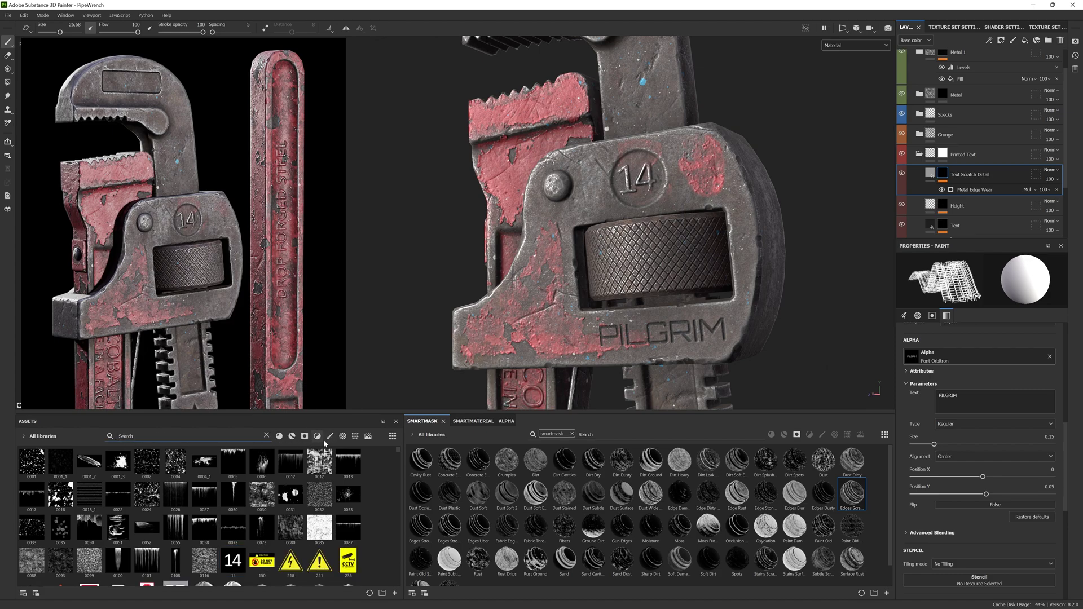
click(330, 436)
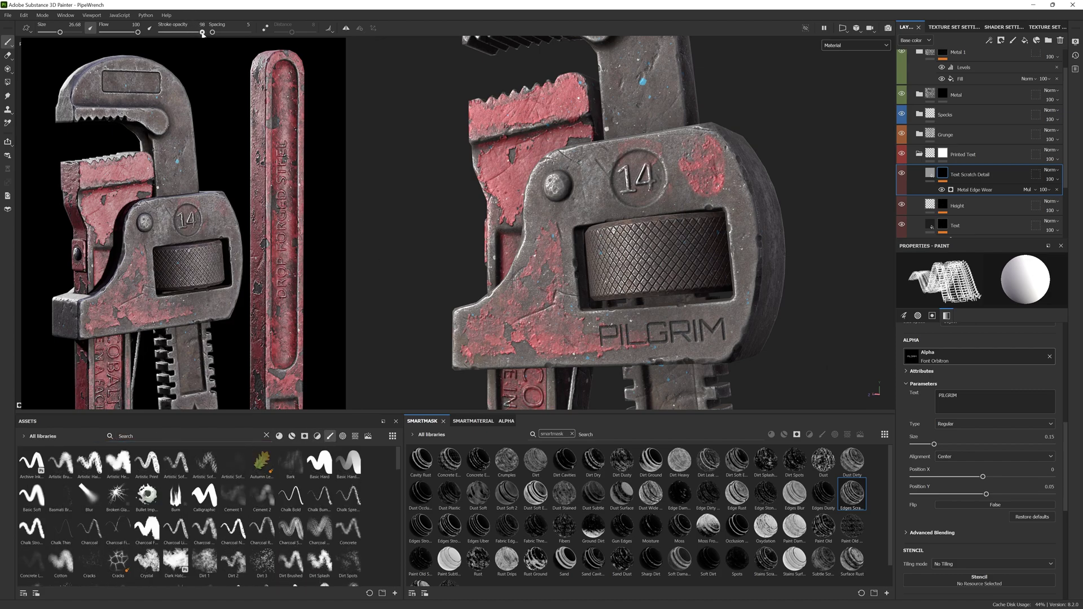
mouse_move(202, 33)
mouse_down()
mouse_move(172, 33)
mouse_move(211, 32)
mouse_up()
click(44, 494)
- Paint soft white strokes over the PILGRIM lettering in the Text Scratch Detail mask to reveal edge scratches there
ctrl+right_drag(719, 334, 712, 345)
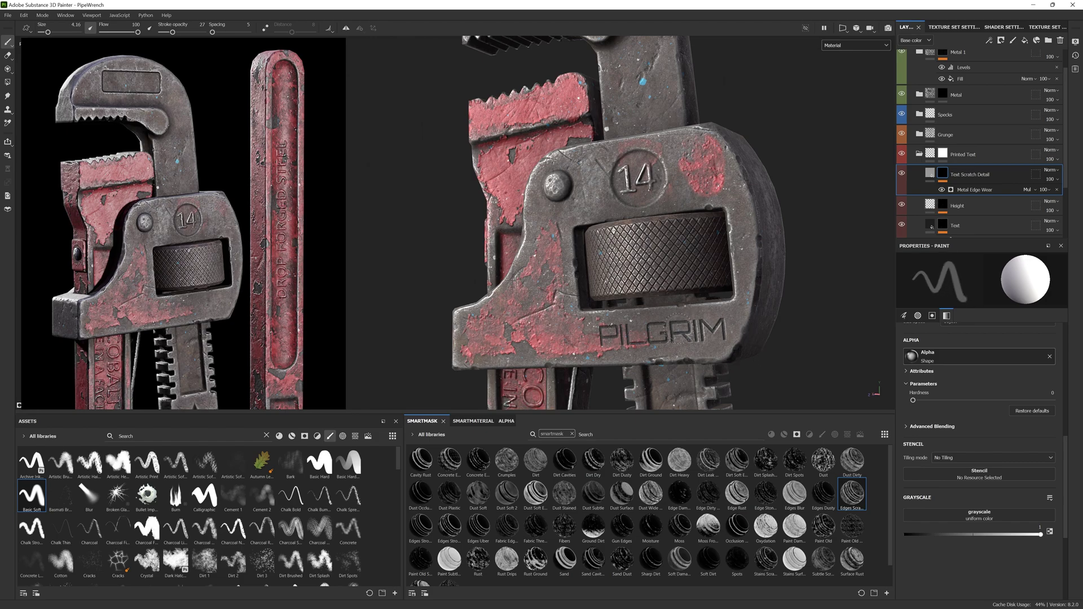
scroll(677, 322, up, 3)
scroll(651, 282, up, 3)
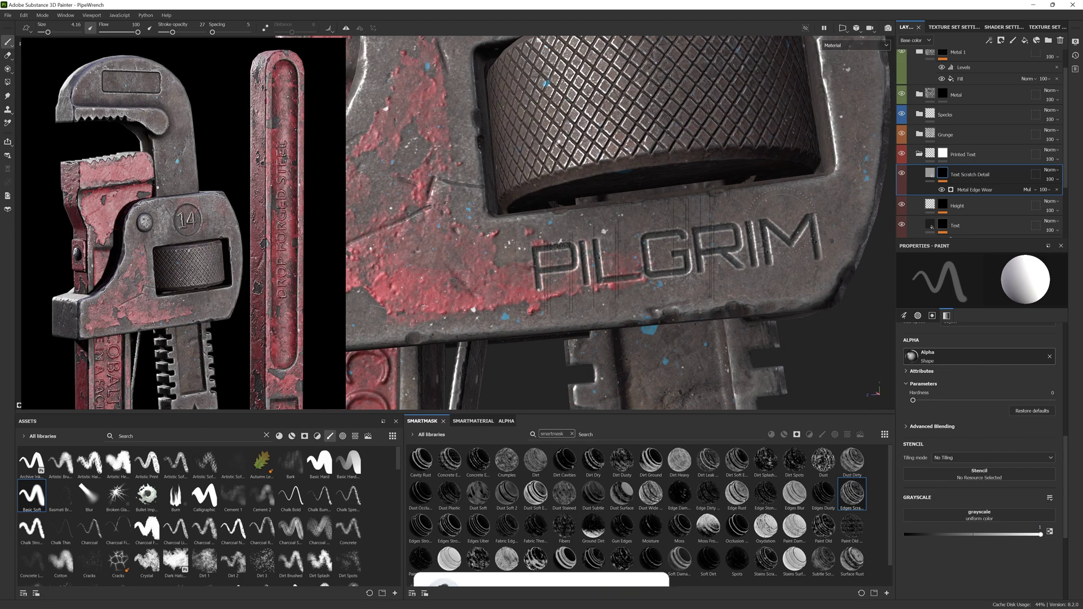
scroll(621, 225, down, 5)
alt+drag(621, 214, 598, 226)
alt+right_drag(598, 226, 601, 266)
alt+drag(600, 265, 626, 256)
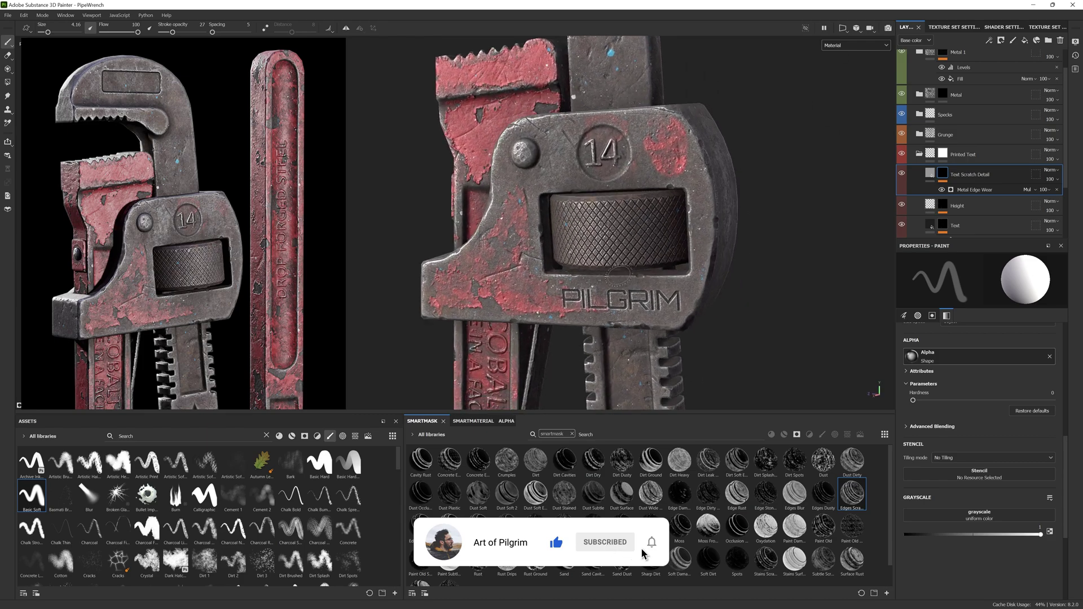
mouse_move(626, 256)
alt+right_down()
mouse_move(598, 186)
mouse_move(657, 268)
mouse_move(592, 281)
alt+right_up()
- Paint black in the Printed Text group's mask to wear away parts of the PILGRIM lettering, mainly around the first L
click(942, 153)
key(x)
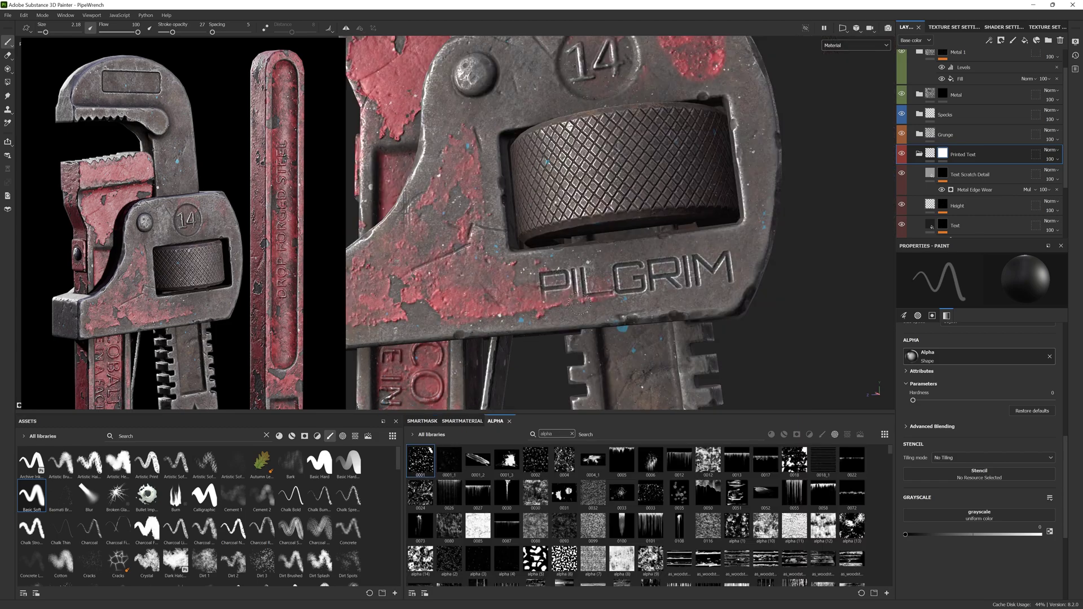
mouse_move(587, 248)
alt+right_down()
mouse_move(610, 266)
mouse_move(598, 266)
alt+right_up()
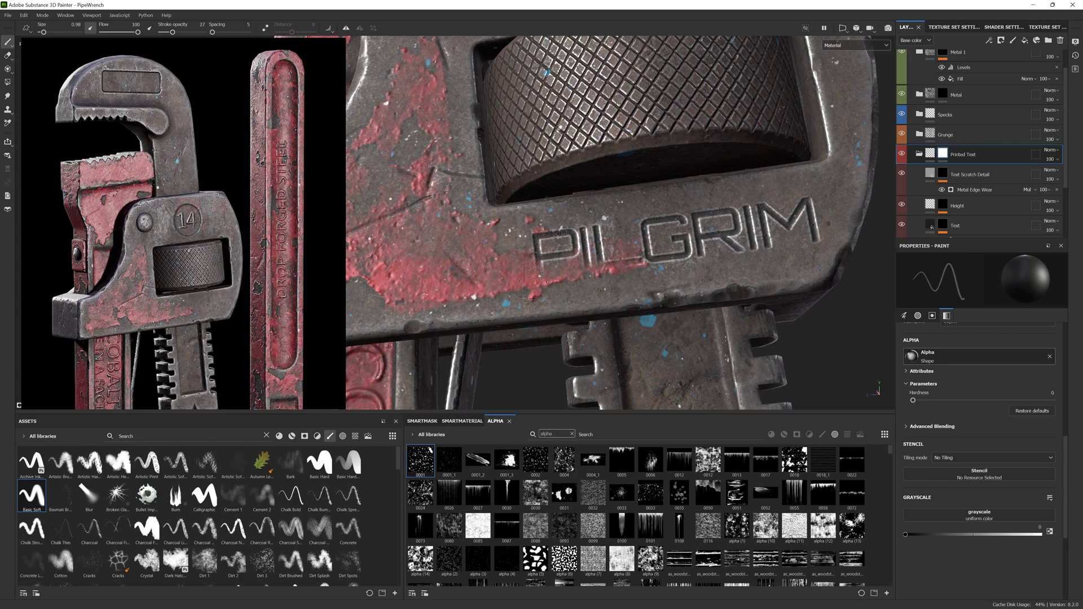
alt+drag(598, 266, 665, 248)
alt+right_drag(665, 248, 677, 147)
alt+drag(677, 147, 713, 131)
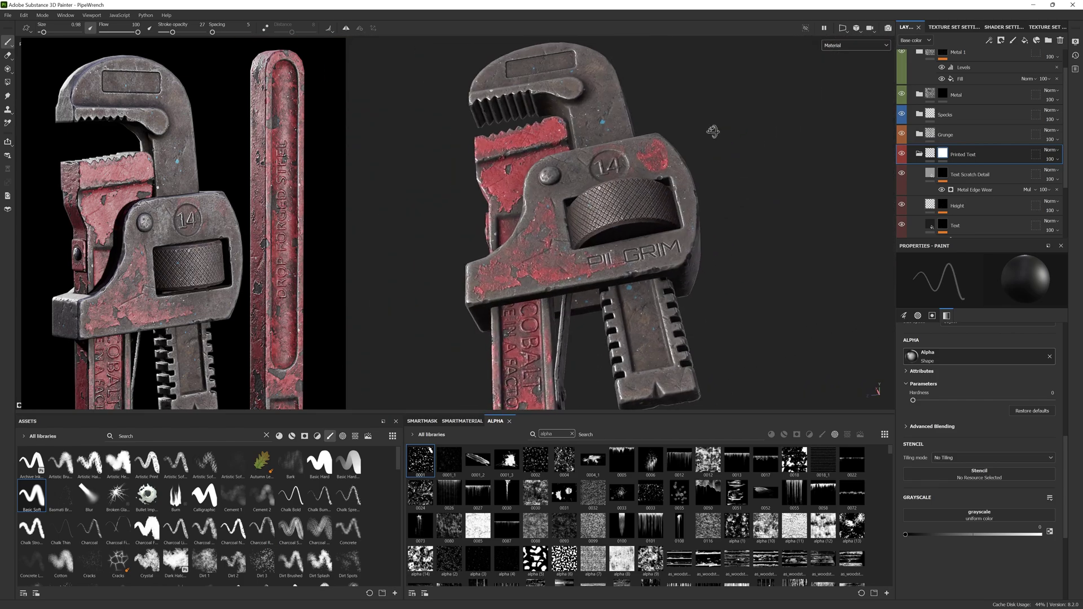
scroll(610, 316, up, 6)
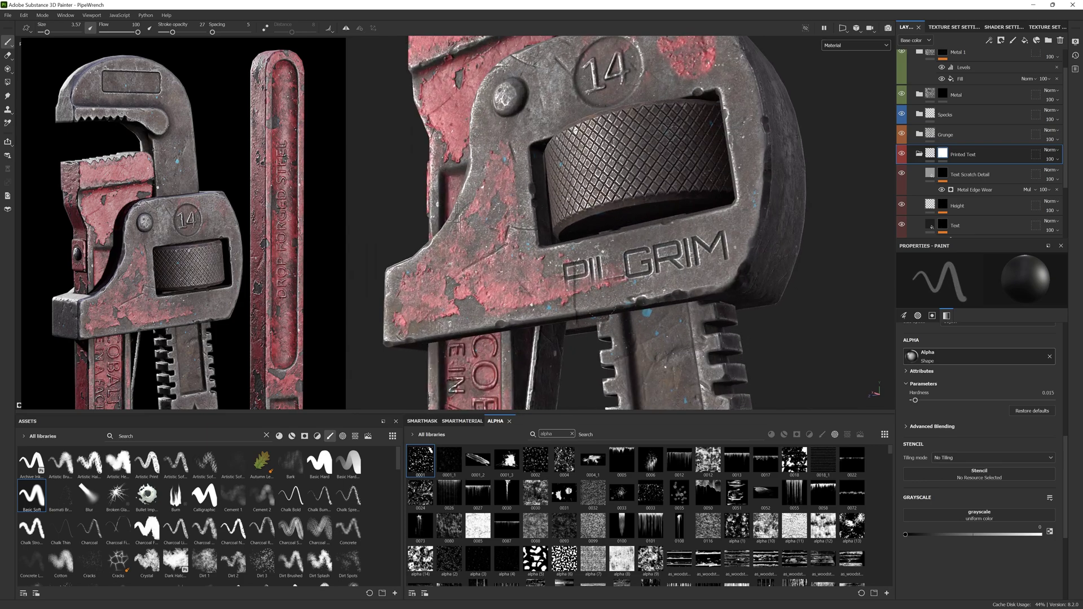
scroll(587, 190, down, 5)
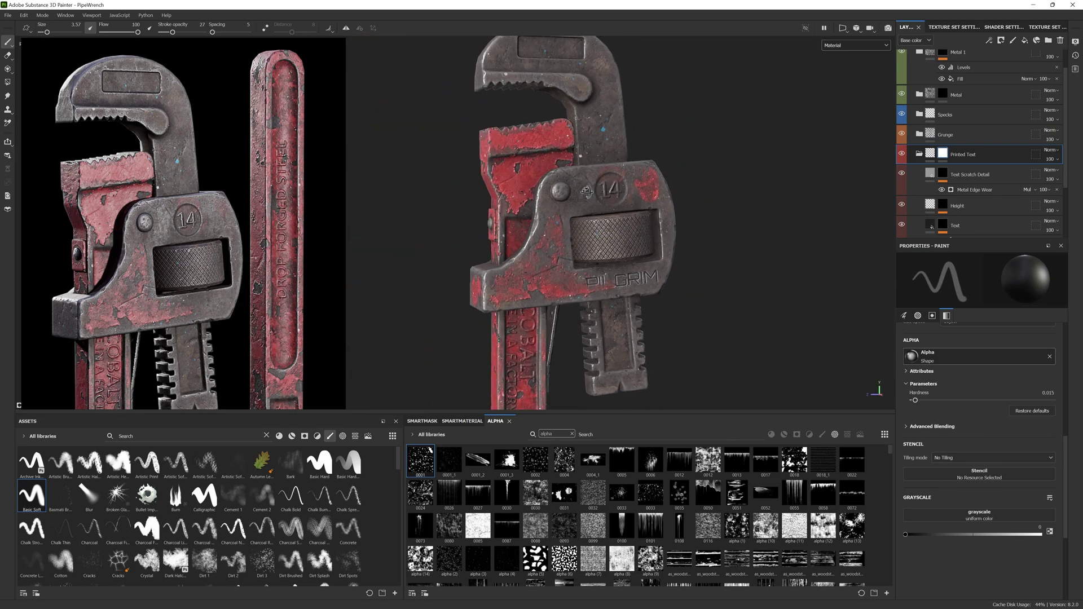
scroll(669, 315, up, 6)
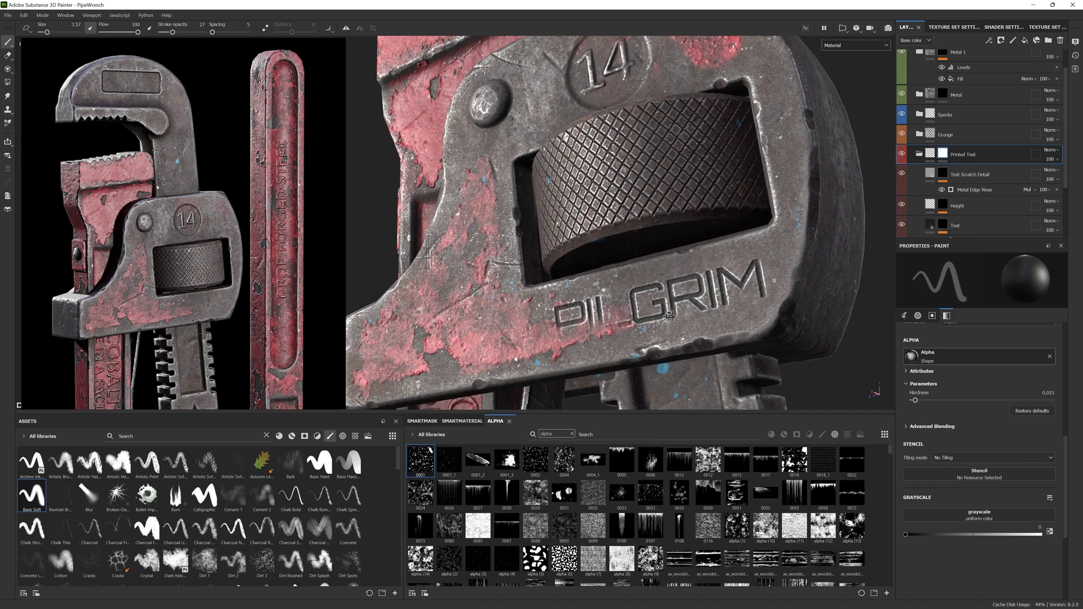
- Set the Metal Edge Wear generator's Wear Level to 0.52 and Wear Contrast to 0.54, and check the lettering on the wrench
click(974, 190)
scroll(982, 338, up, 3)
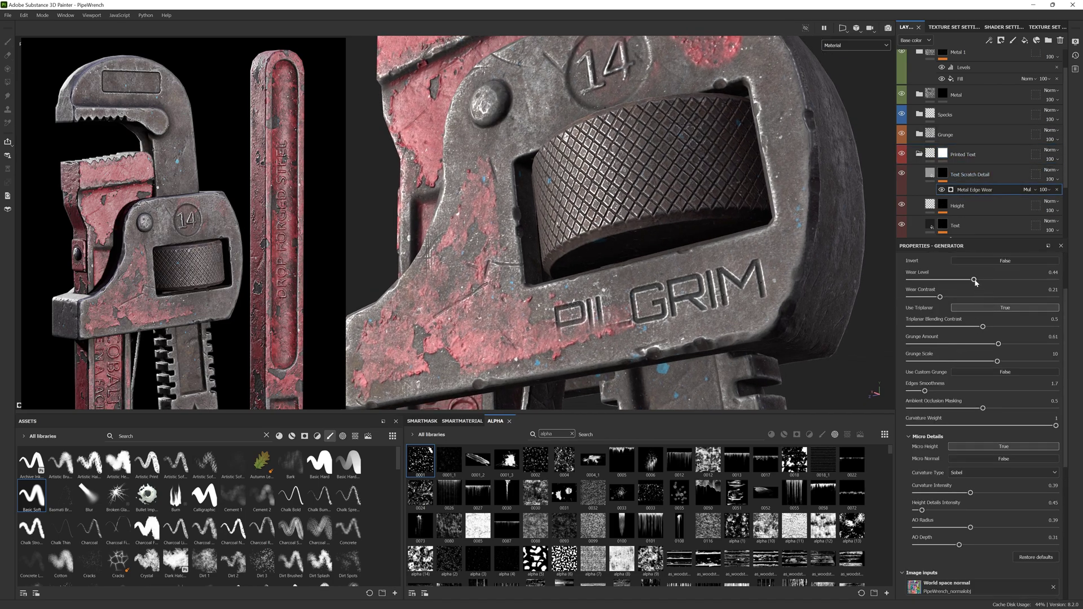
drag(940, 297, 989, 295)
alt+drag(666, 271, 697, 292)
alt+right_drag(696, 292, 648, 245)
alt+middle_drag(649, 244, 600, 219)
alt+right_drag(600, 220, 617, 236)
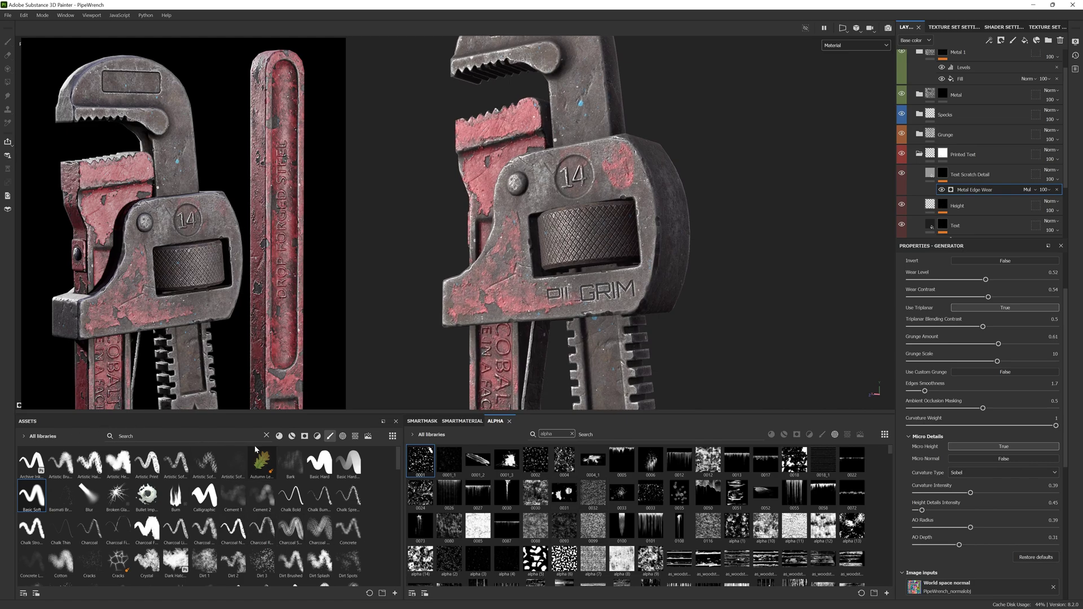
- Filter the asset library to alphas and select the Paint Here effect in the Text layer's mask
click(304, 436)
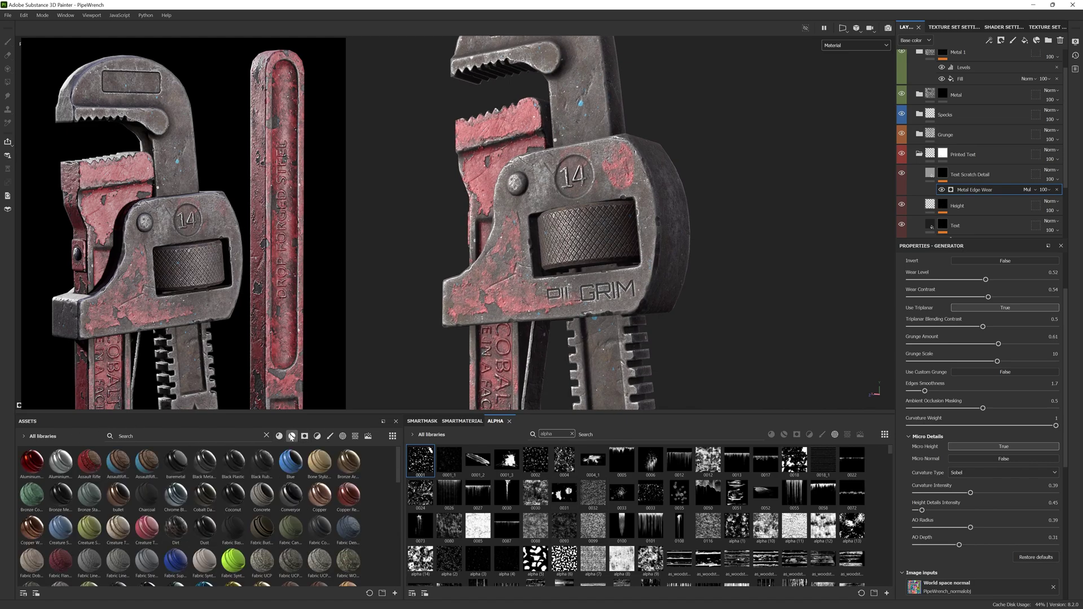
click(343, 436)
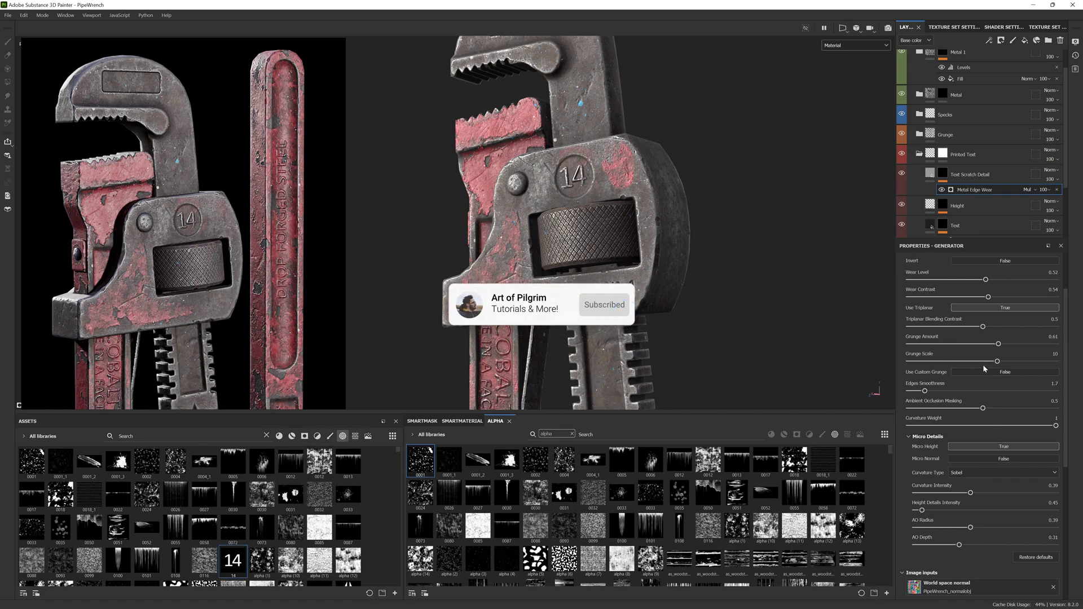
click(942, 174)
click(946, 176)
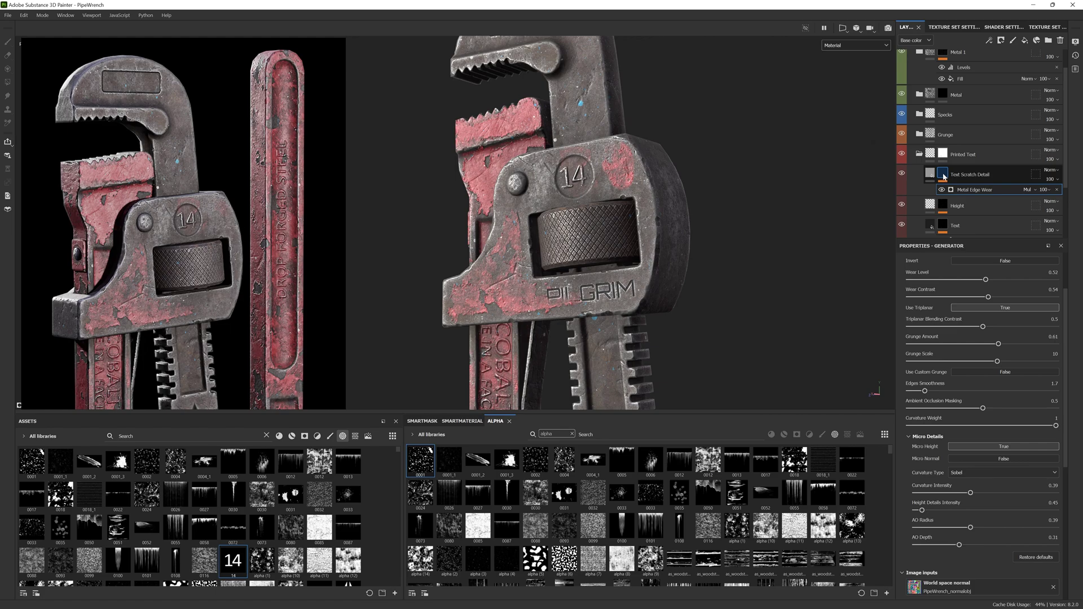
click(931, 227)
scroll(963, 211, down, 2)
click(963, 212)
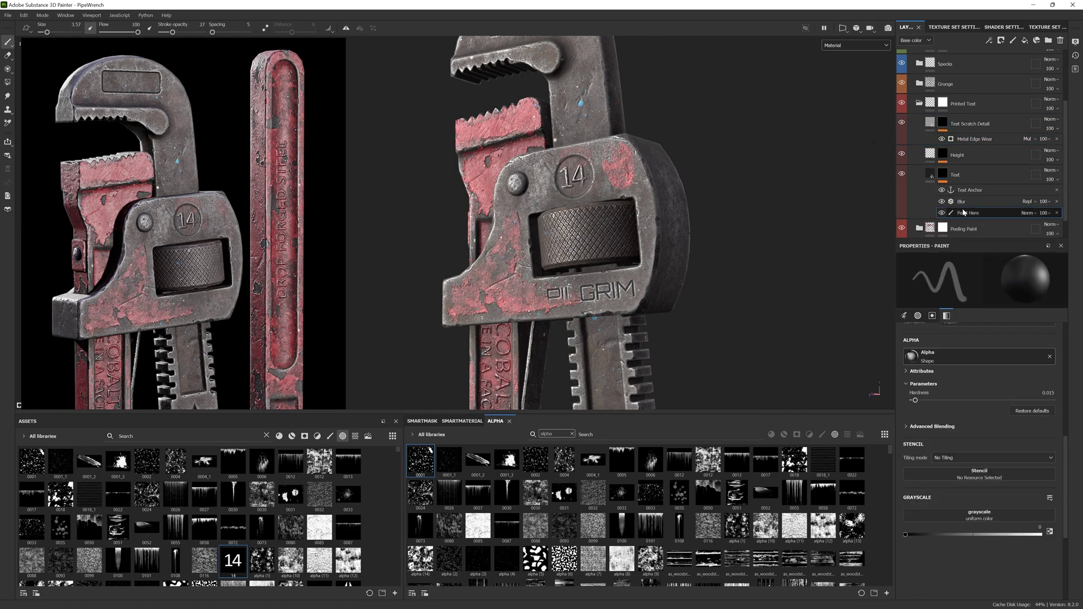